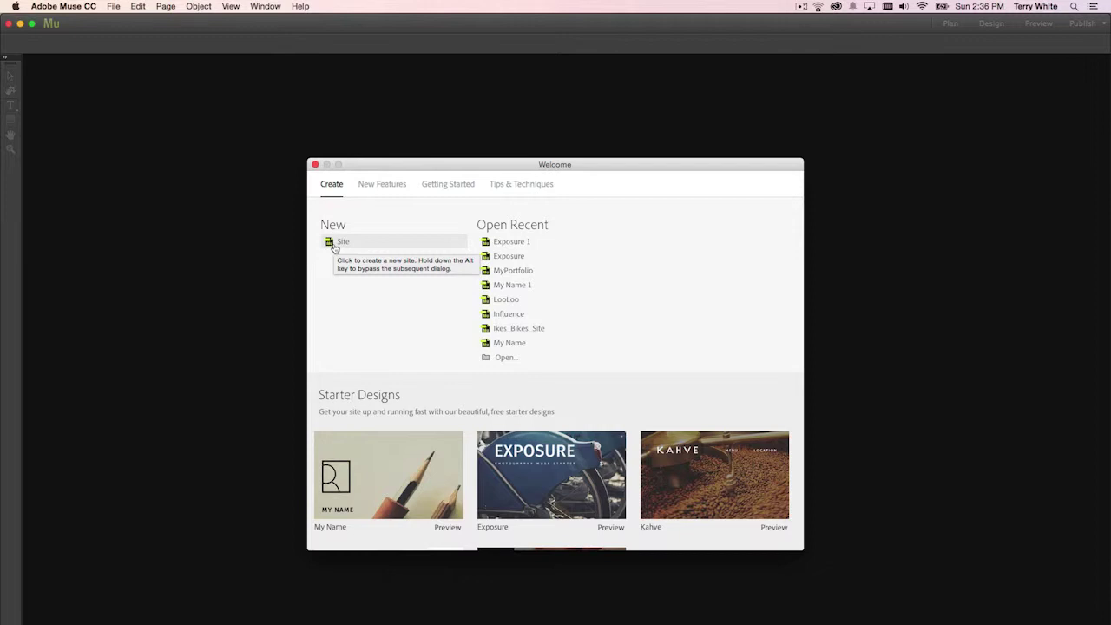
Browse the preview site's Portfolio, My Story and My Name home pages in the browser
click(334, 246)
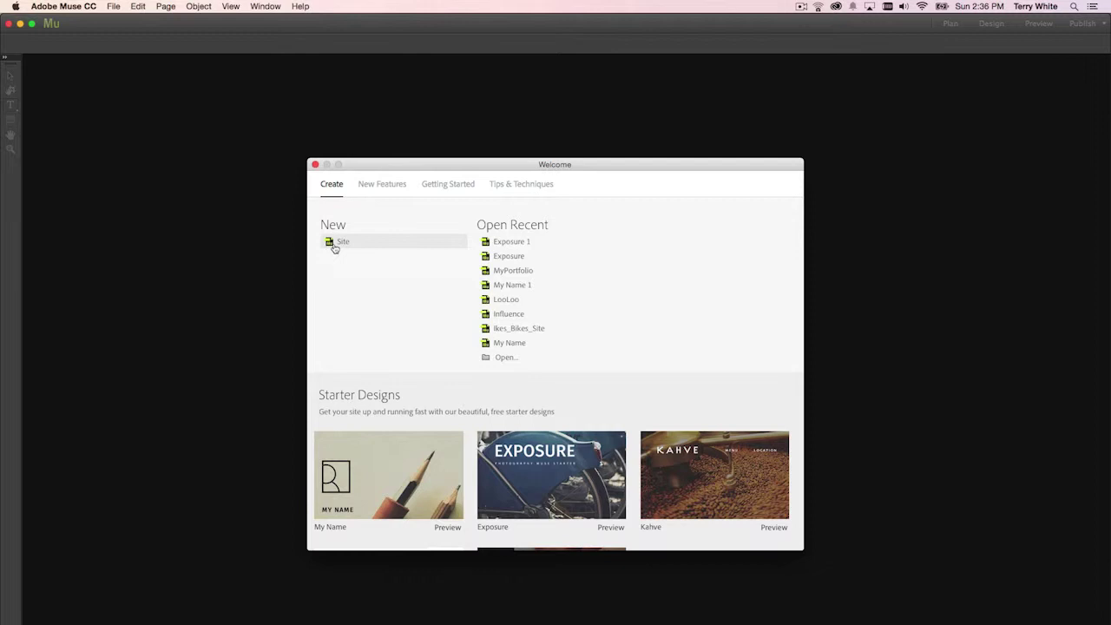
scroll(725, 456, down, 5)
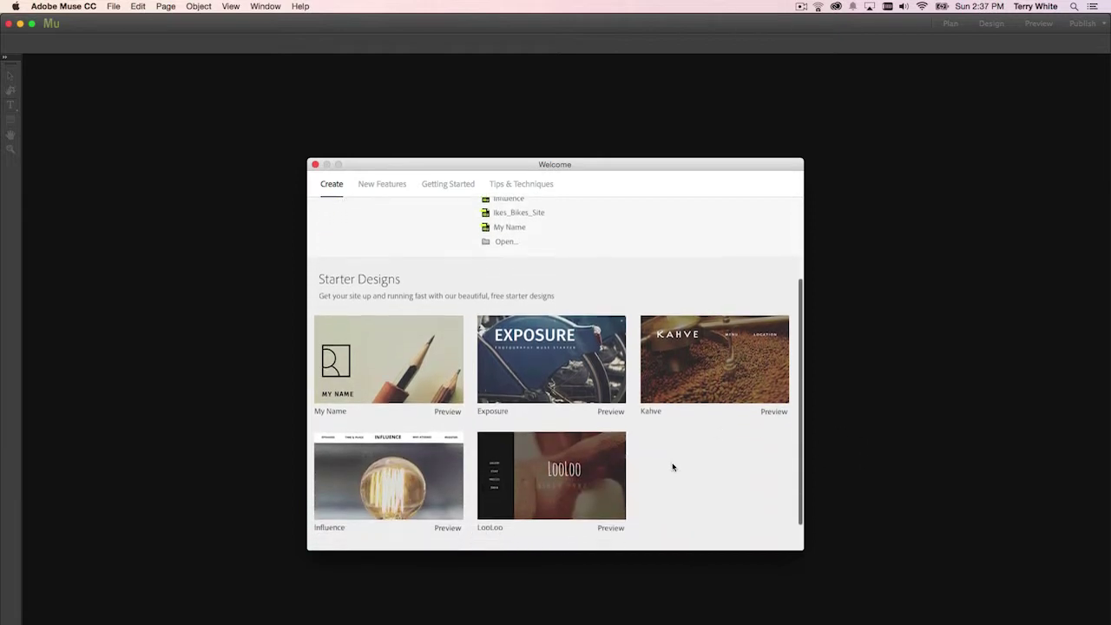
scroll(673, 467, down, 1)
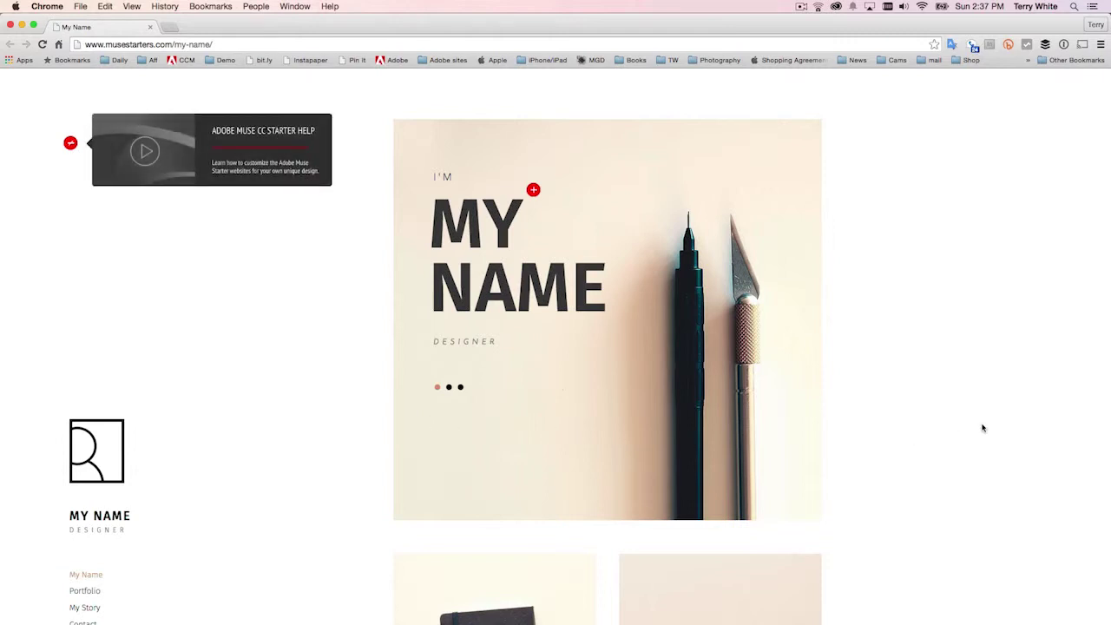
scroll(925, 429, down, 5)
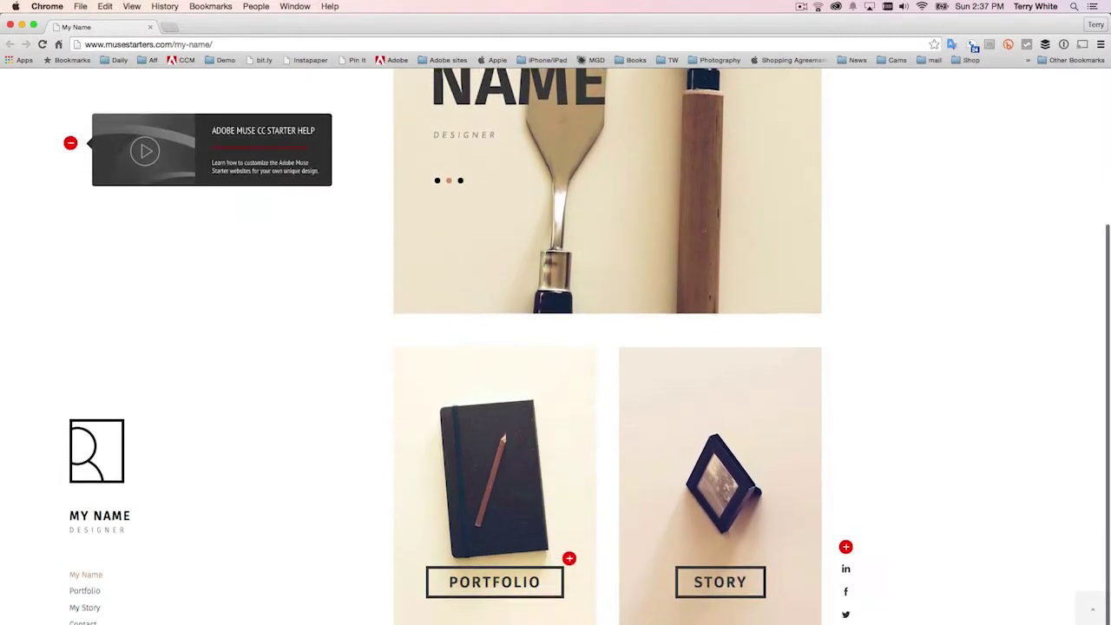
click(87, 591)
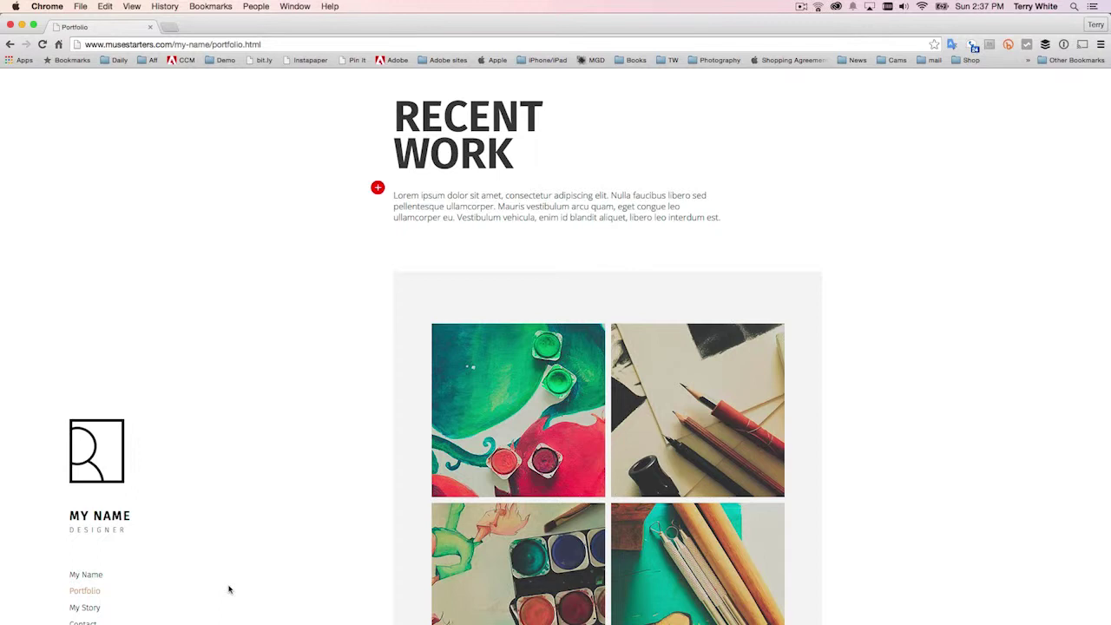
click(87, 608)
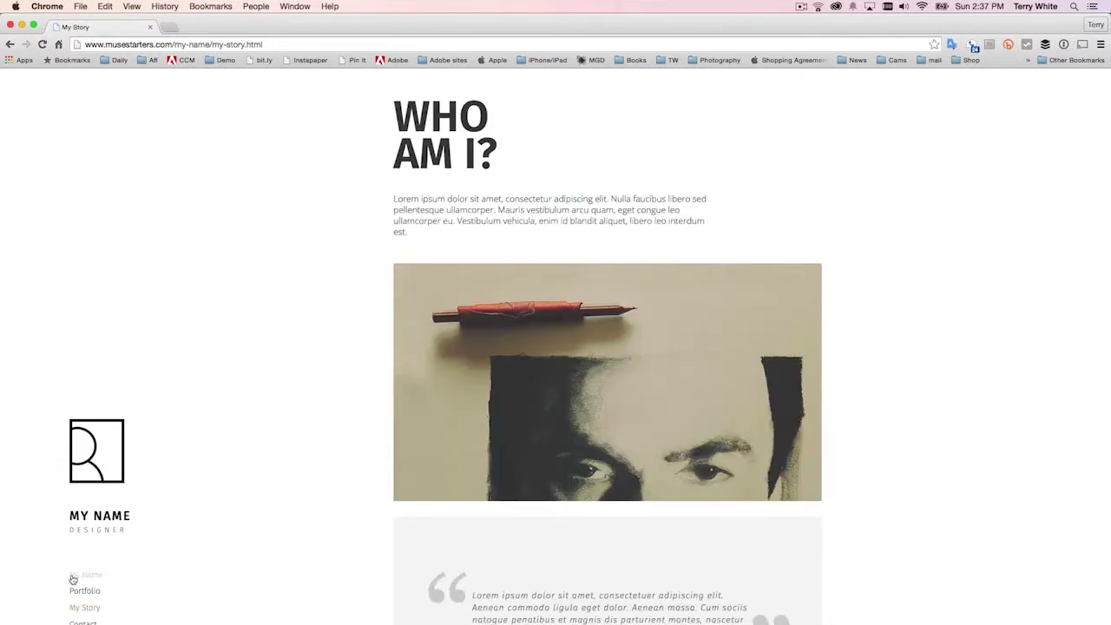
click(85, 576)
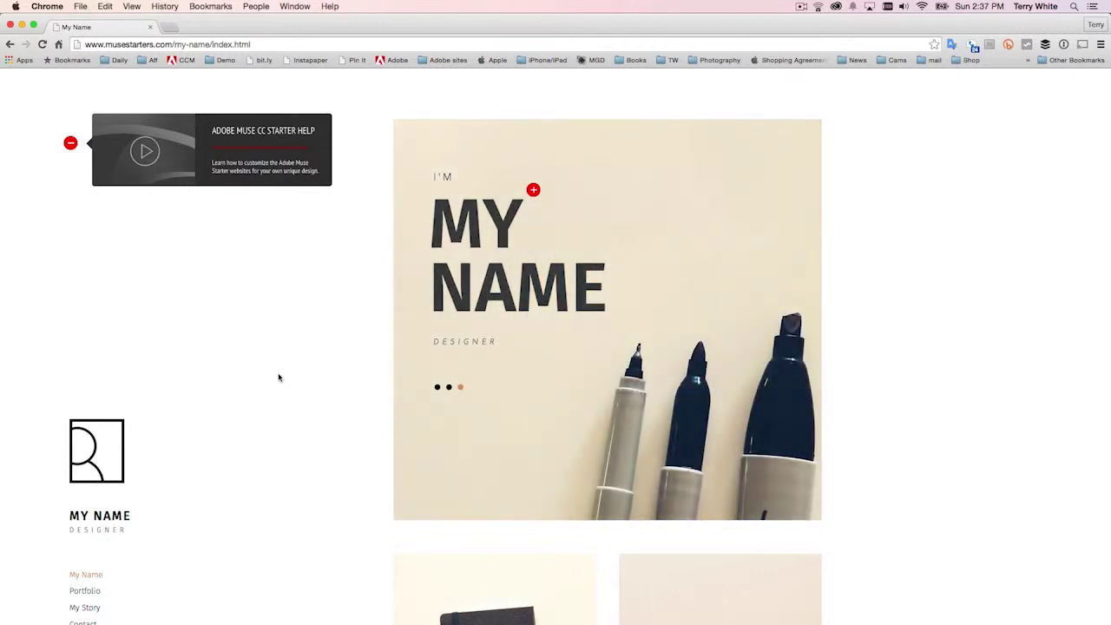
Back in Muse, start the new Exposure 2 site from the Exposure starter design
key(super+Tab)
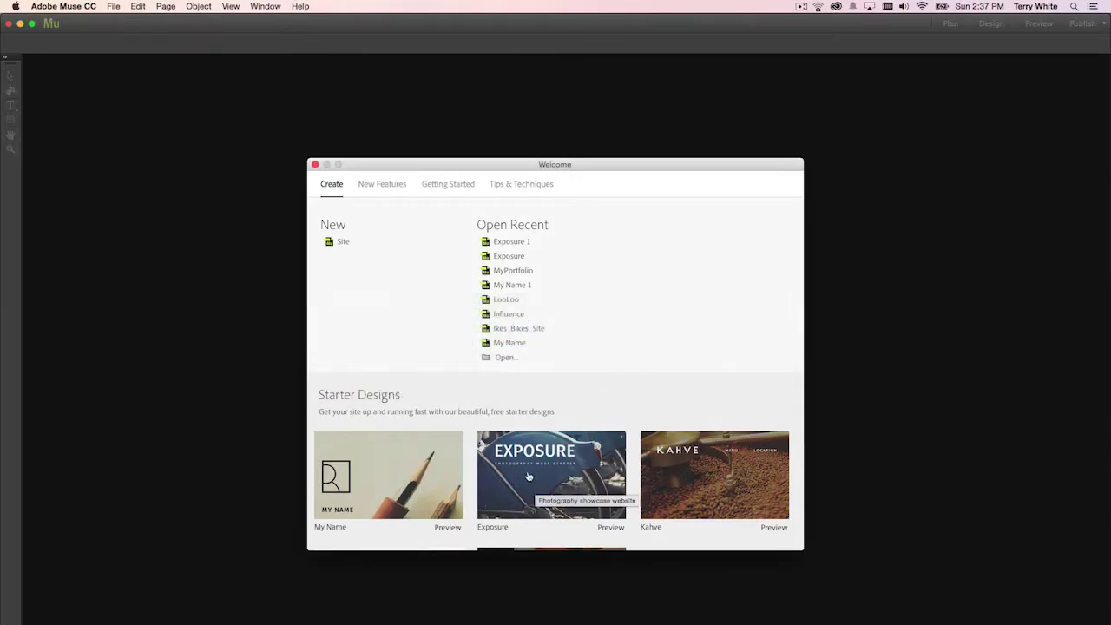
scroll(626, 508, down, 2)
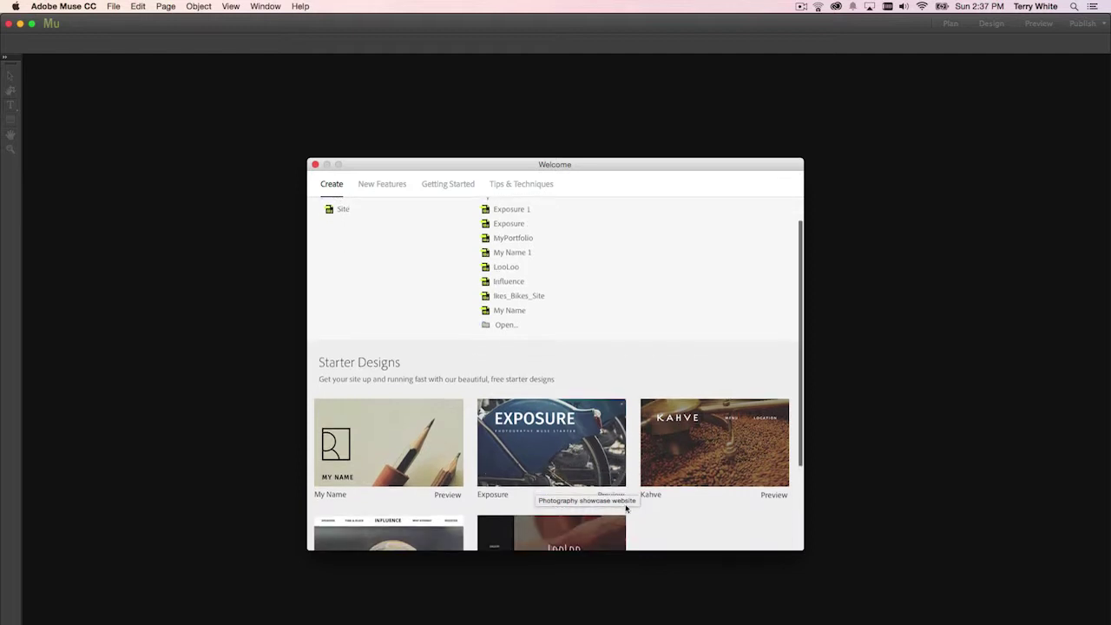
scroll(634, 487, up, 2)
click(634, 483)
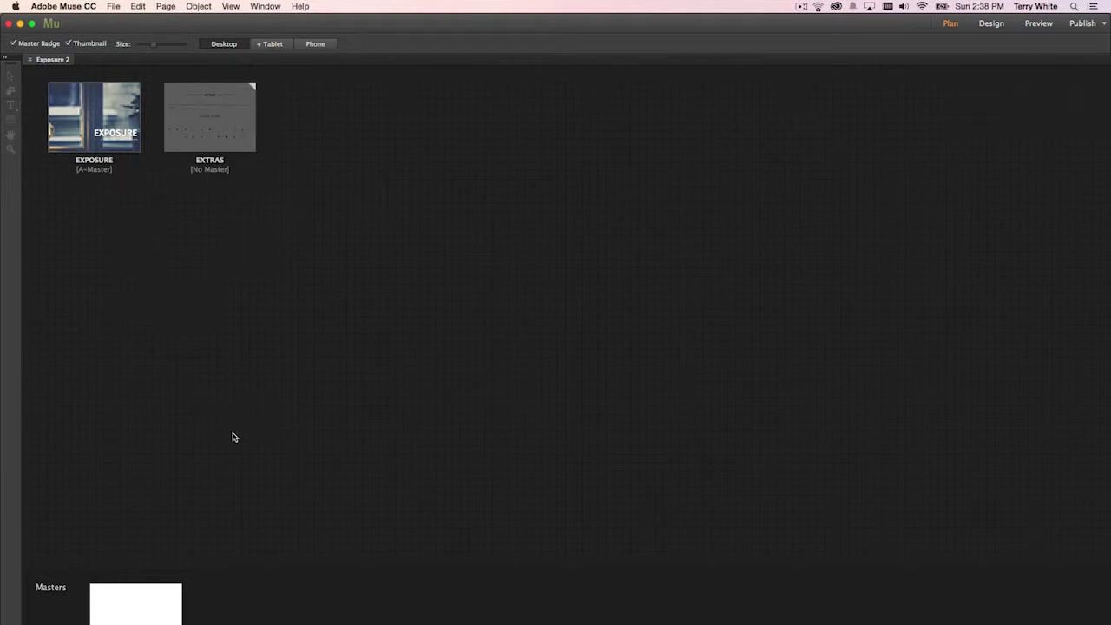
mouse_move(161, 609)
double_click(216, 144)
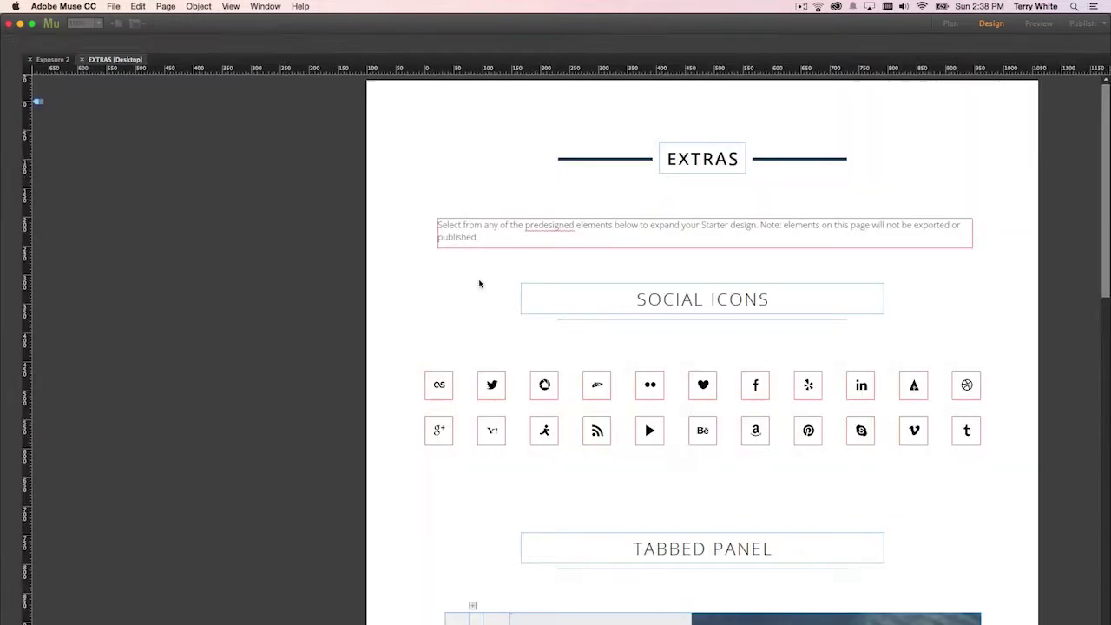
scroll(572, 299, down, 10)
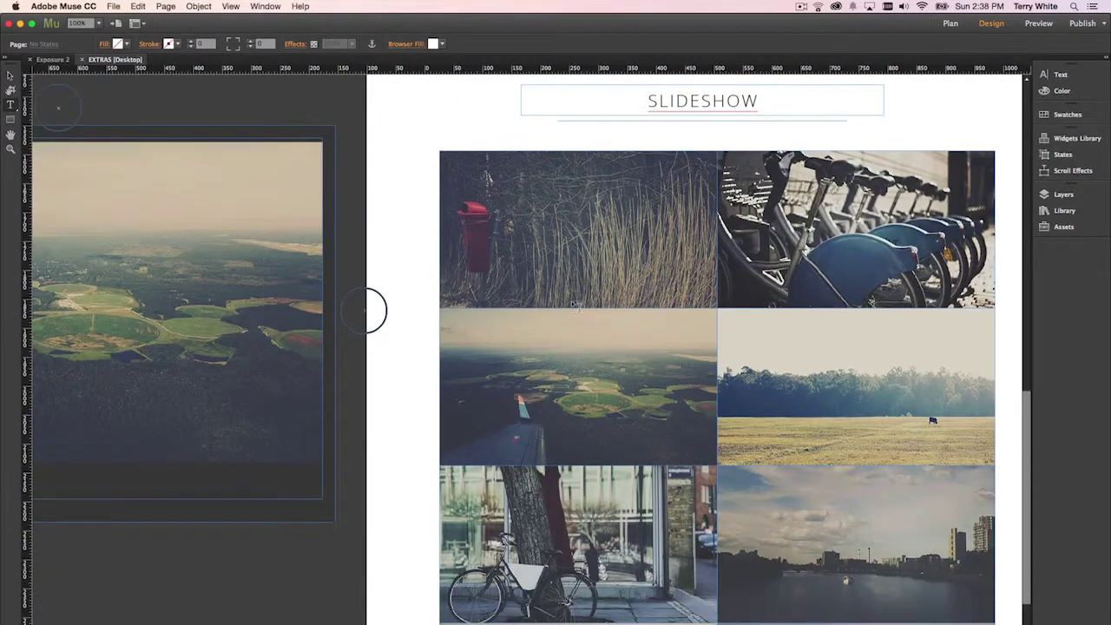
scroll(577, 306, up, 15)
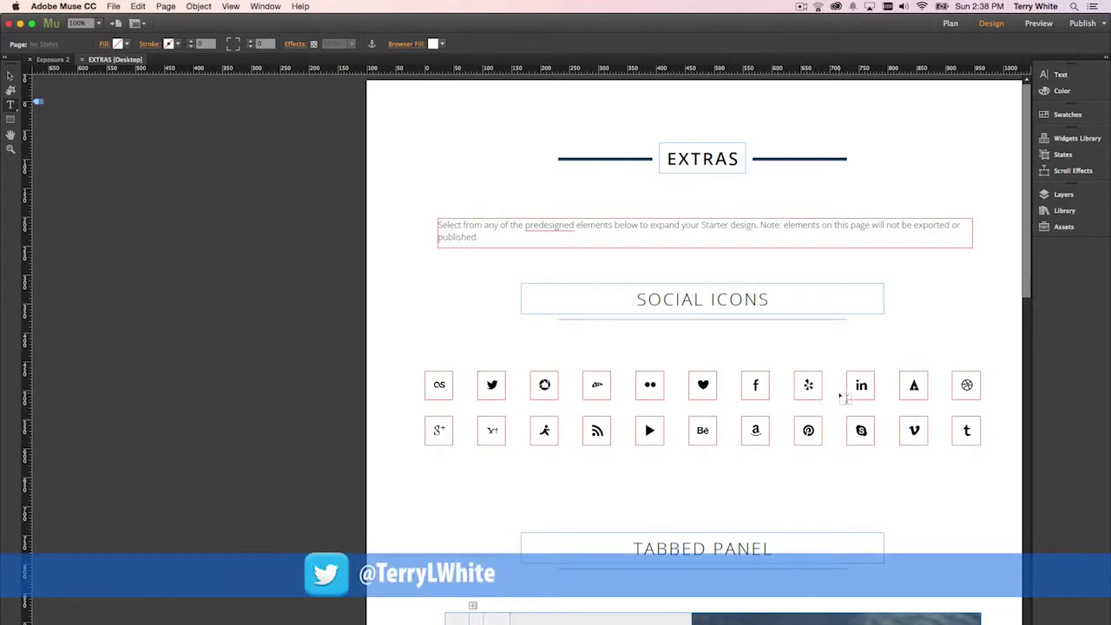
scroll(662, 302, down, 3)
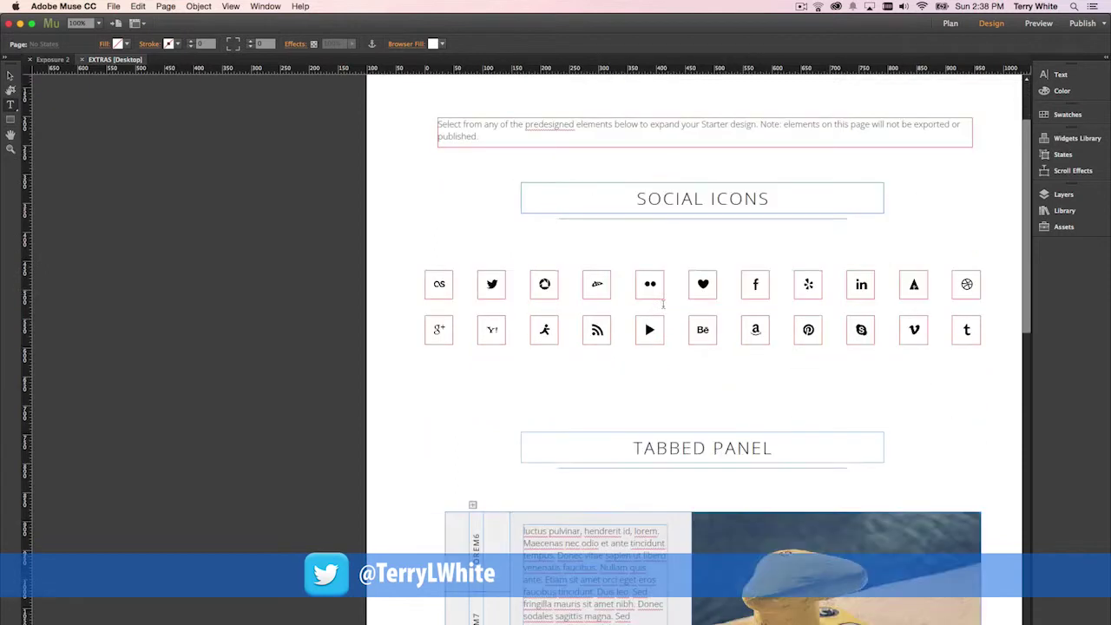
scroll(652, 463, down, 5)
scroll(656, 471, down, 1)
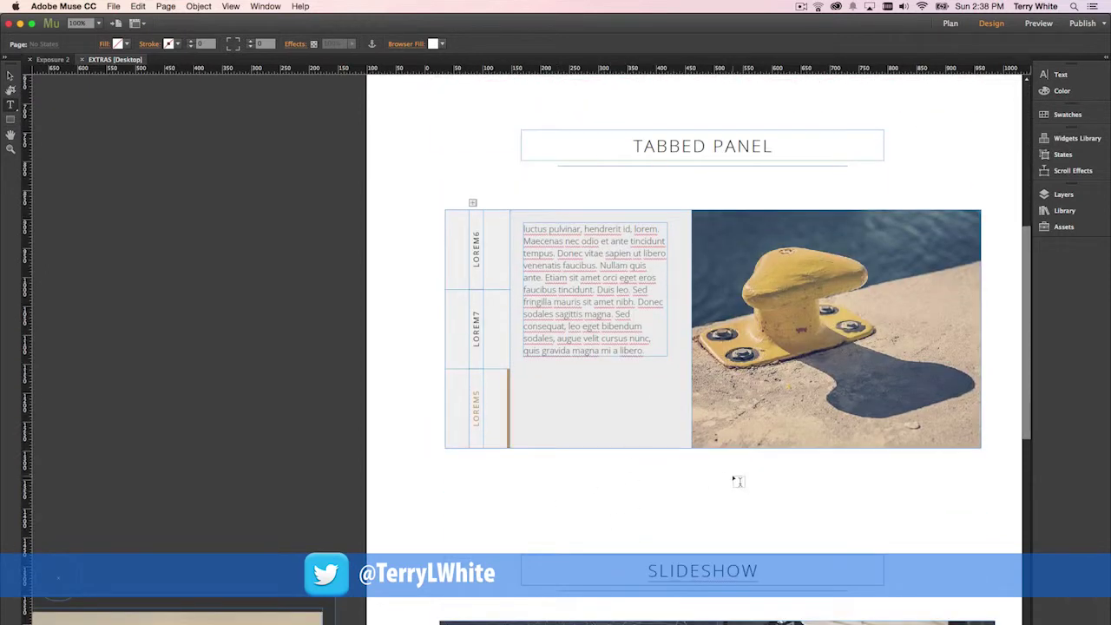
click(82, 60)
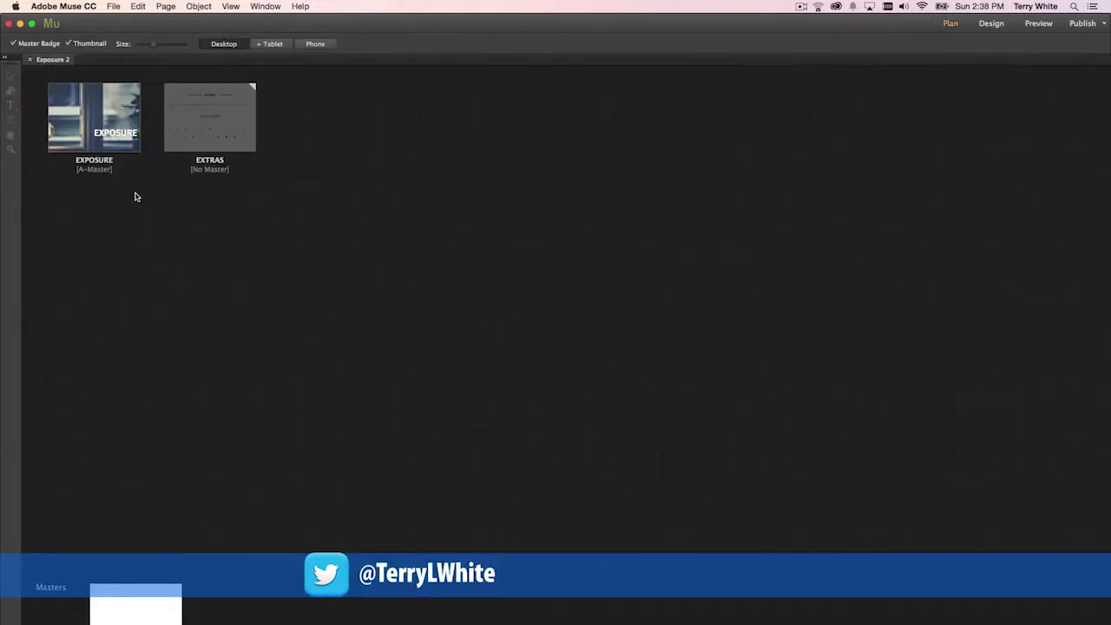
Open the EXPOSURE page and delete its 'A PHOTOGRAPHY MUSE TEMPLATE' subtitle
double_click(95, 129)
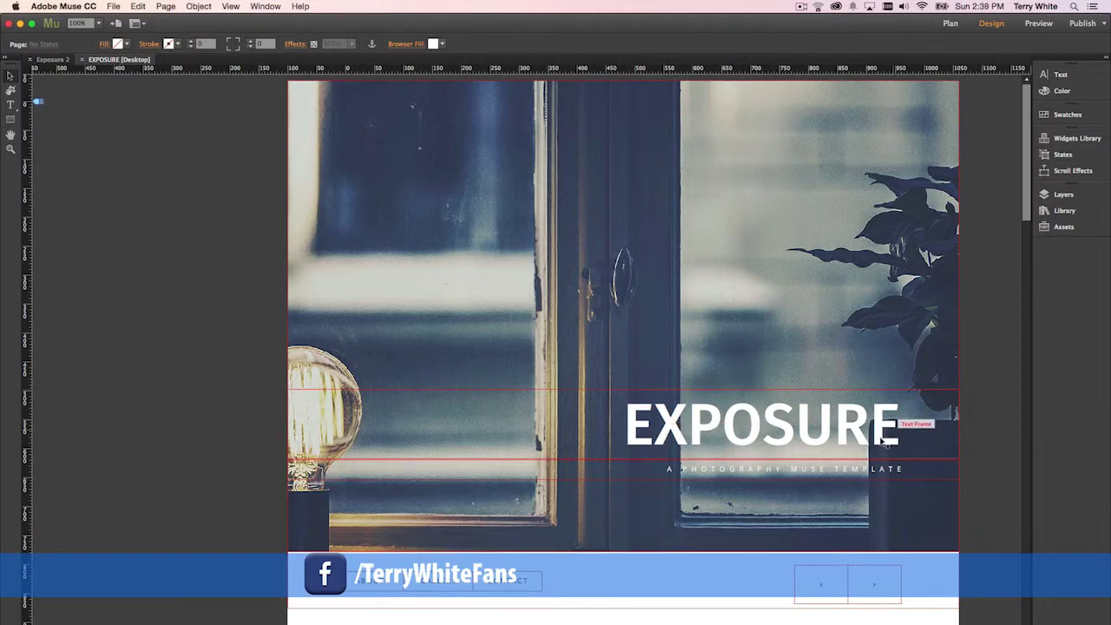
click(878, 471)
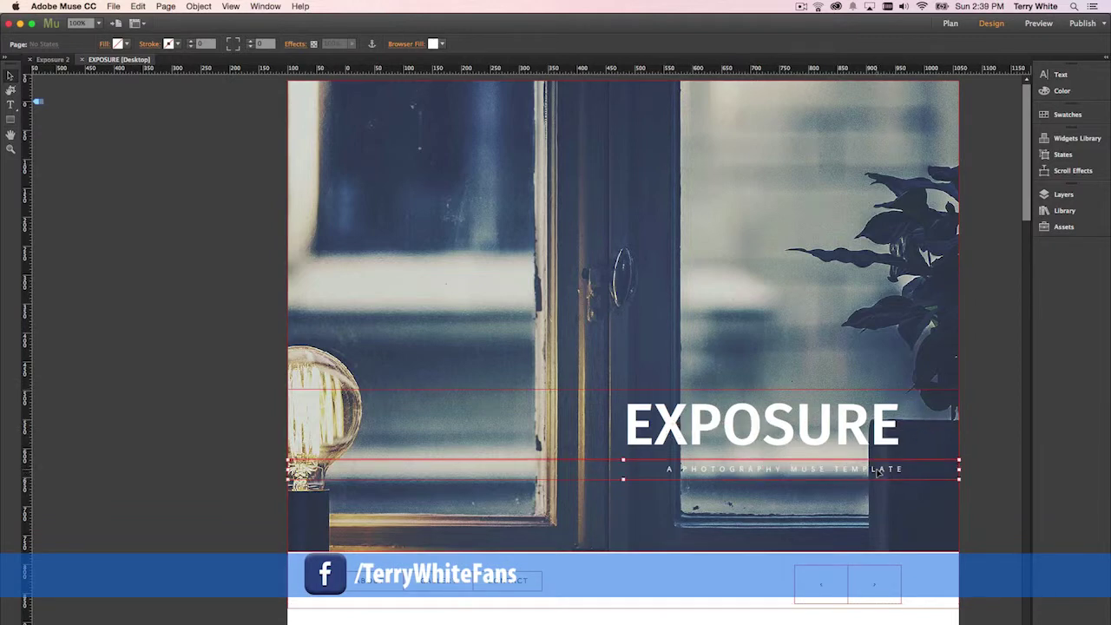
key(Delete)
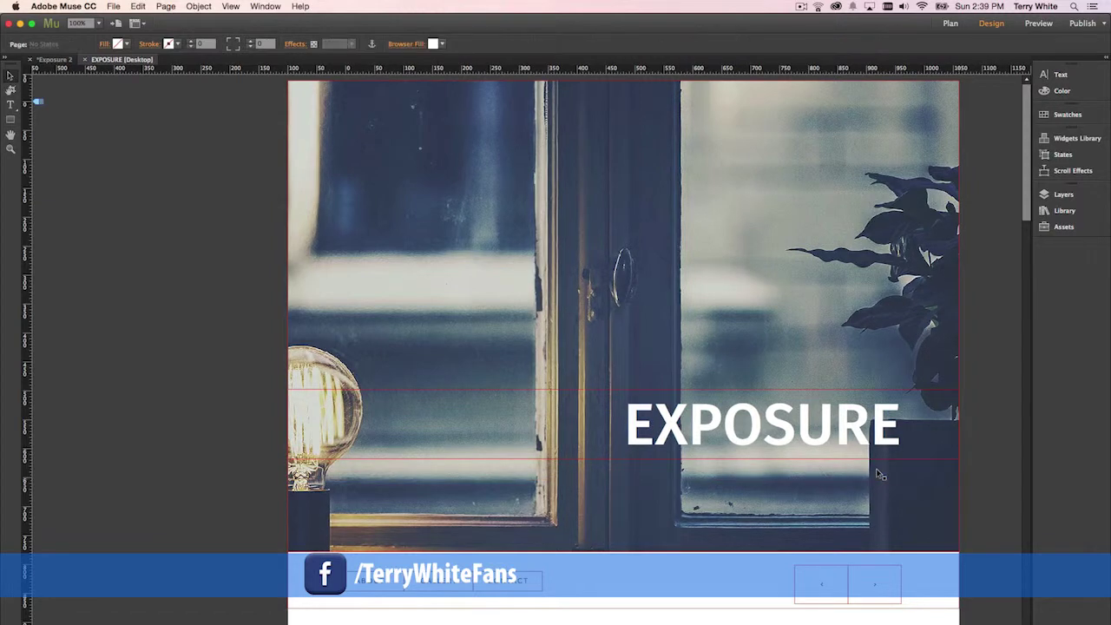
Replace the EXPOSURE heading with the photographer's name followed by PHOTOGRAPHY
click(743, 410)
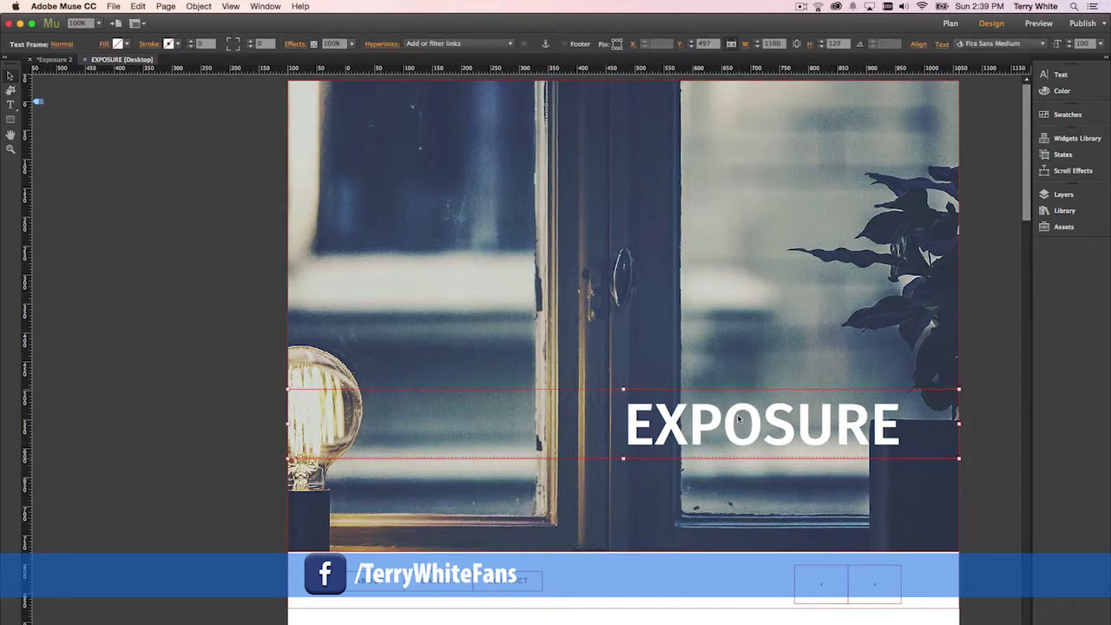
double_click(749, 417)
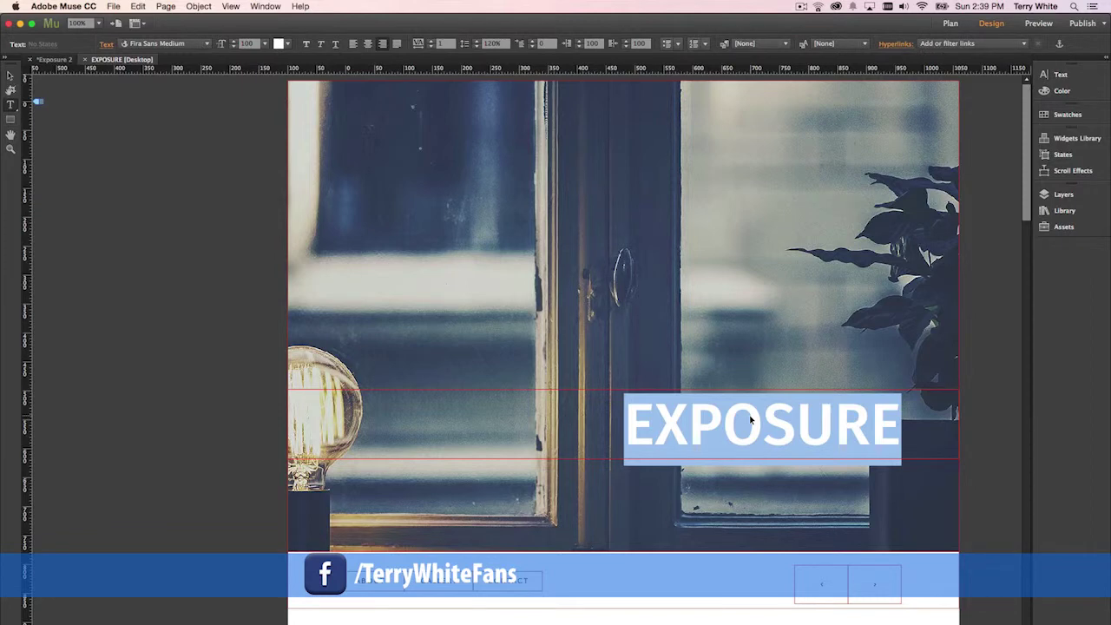
text(TERRYWH)
key(BackSpace)
key(BackSpace)
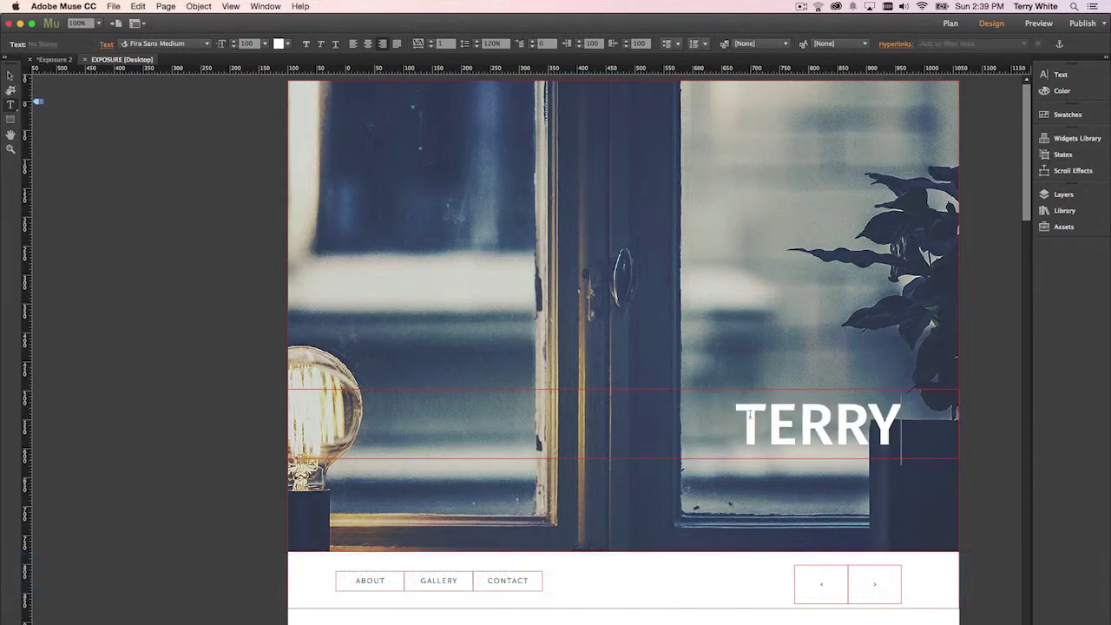
text(WHITE PT)
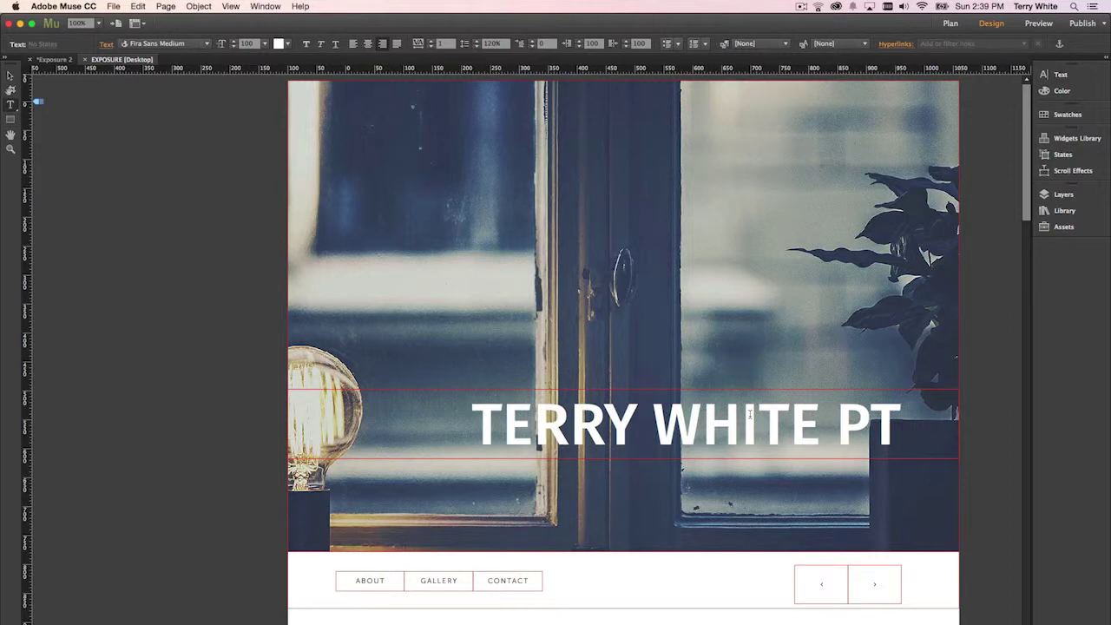
key(BackSpace)
text(O)
key(BackSpace)
text(HOT)
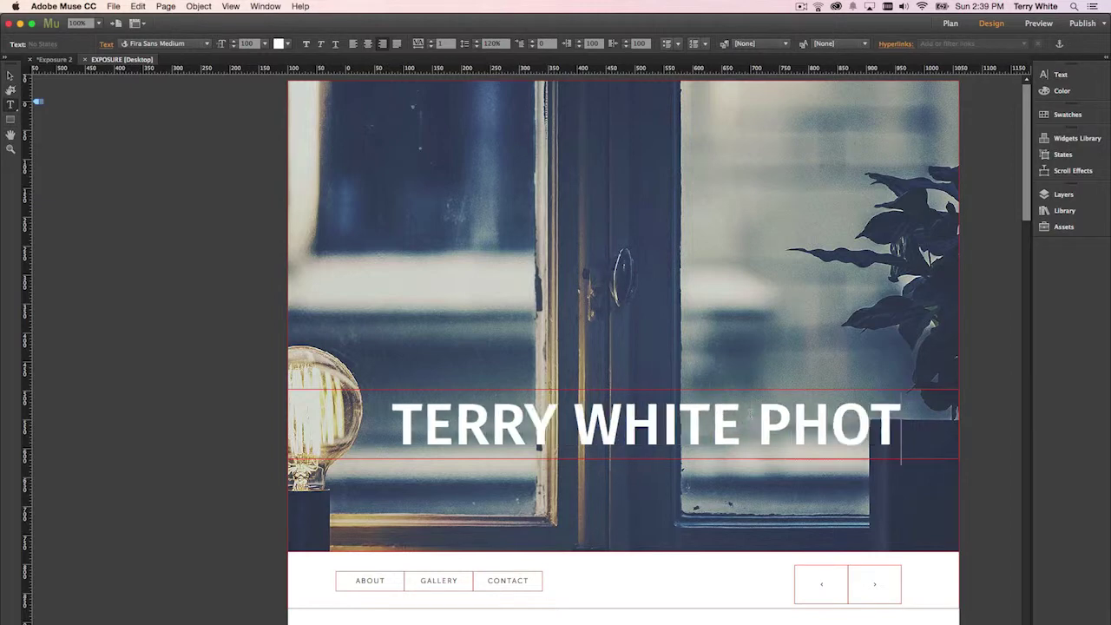
text(OGRAPHY)
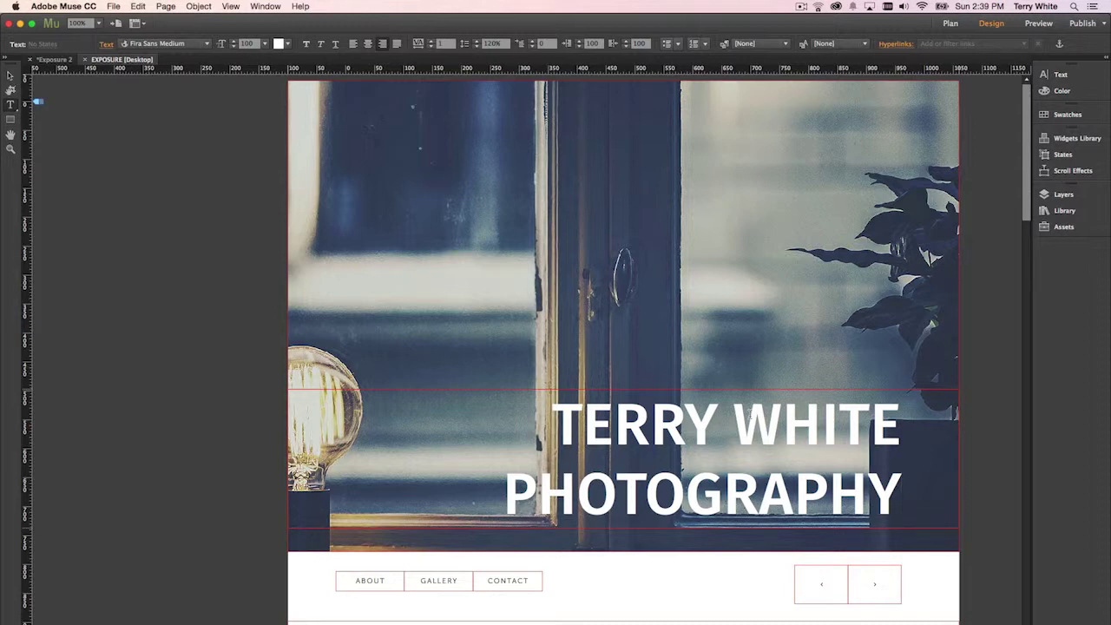
Shrink the whole heading to font size 52 so it fits on one line
key(super+a)
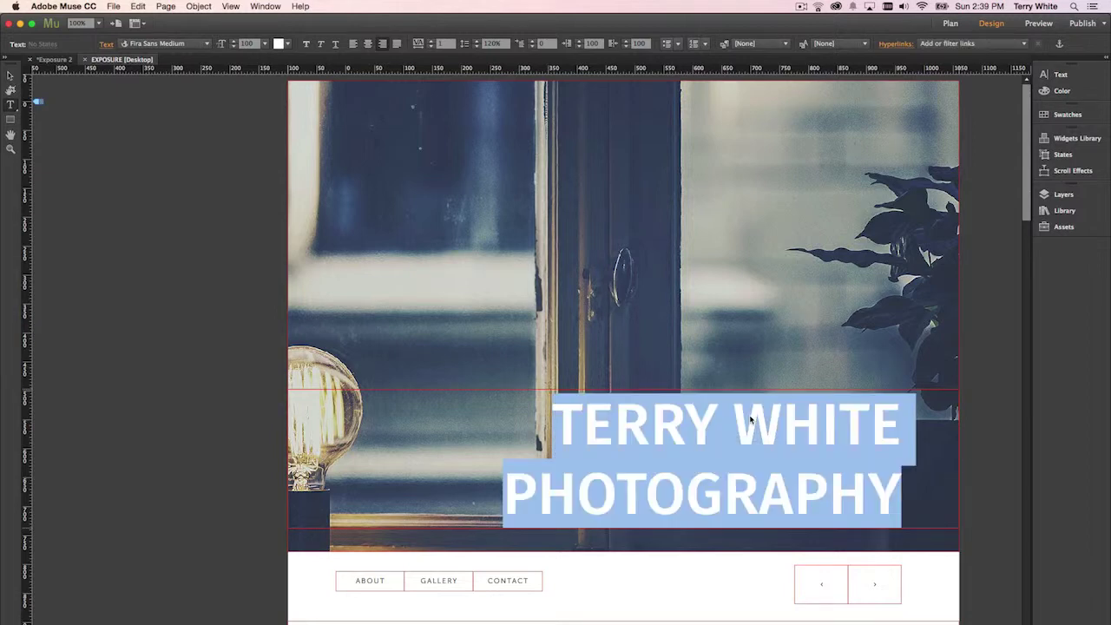
key(super+shift+comma)
key(super+shift+comma)
key(super+shift+comma)
key(super+shift+comma)
key(super+shift+comma)
key(super+shift+comma)
key(super+shift+comma)
key(super+shift+comma)
key(super+shift+comma)
key(super+shift+comma)
key(super+shift+comma)
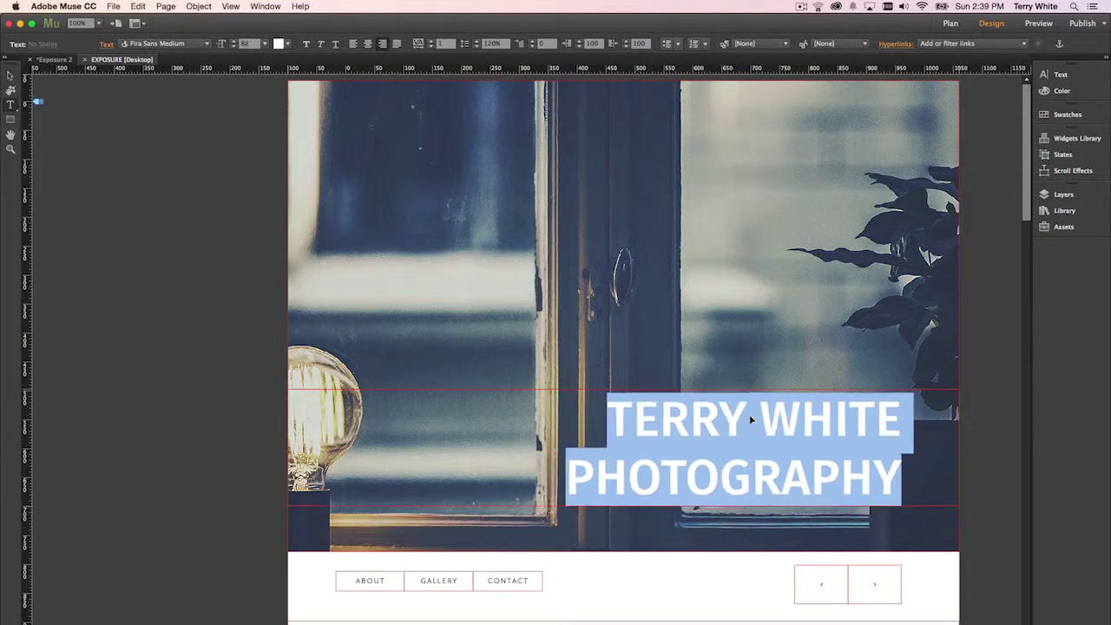
key(super+shift+comma)
key(super+shift+comma)
key(super+shift+comma)
key(super+shift+comma)
key(super+shift+comma)
key(super+shift+comma)
key(super+shift+comma)
key(super+shift+comma)
key(super+shift+comma)
key(super+shift+comma)
key(super+shift+comma)
key(super+shift+comma)
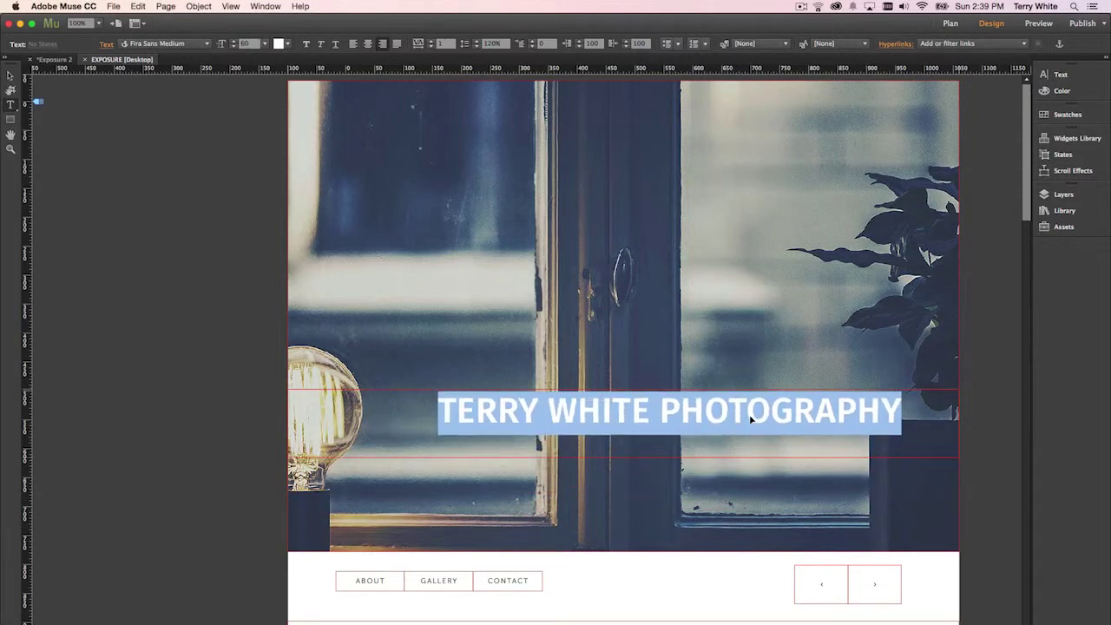
key(super+shift+comma)
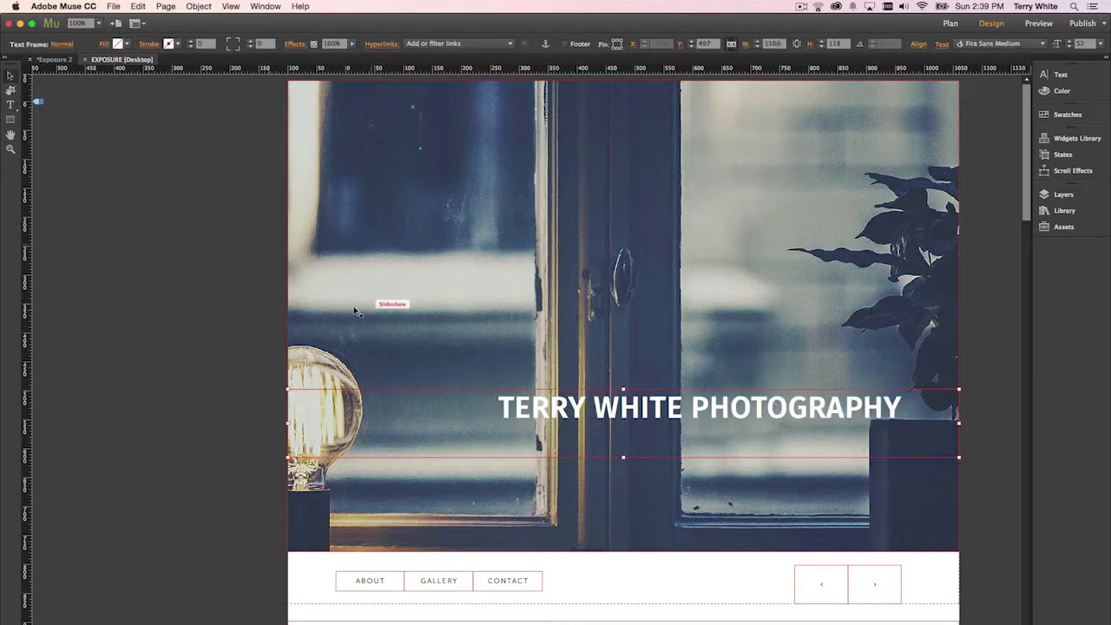
Clear all images from the hero slideshow with Clear Widget Contents
right_click(445, 227)
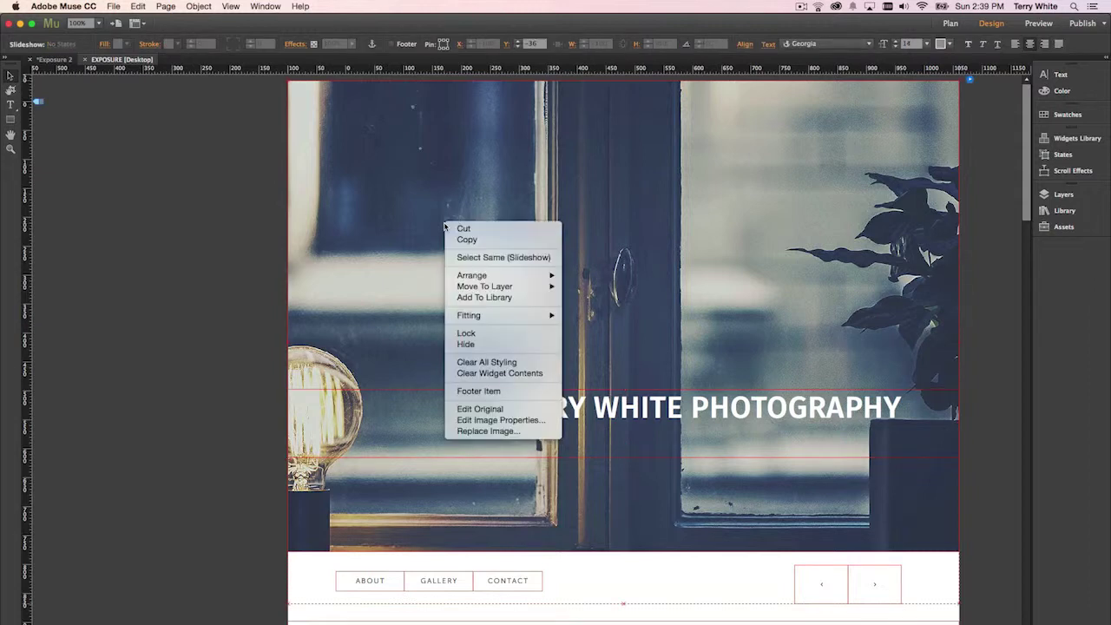
click(524, 378)
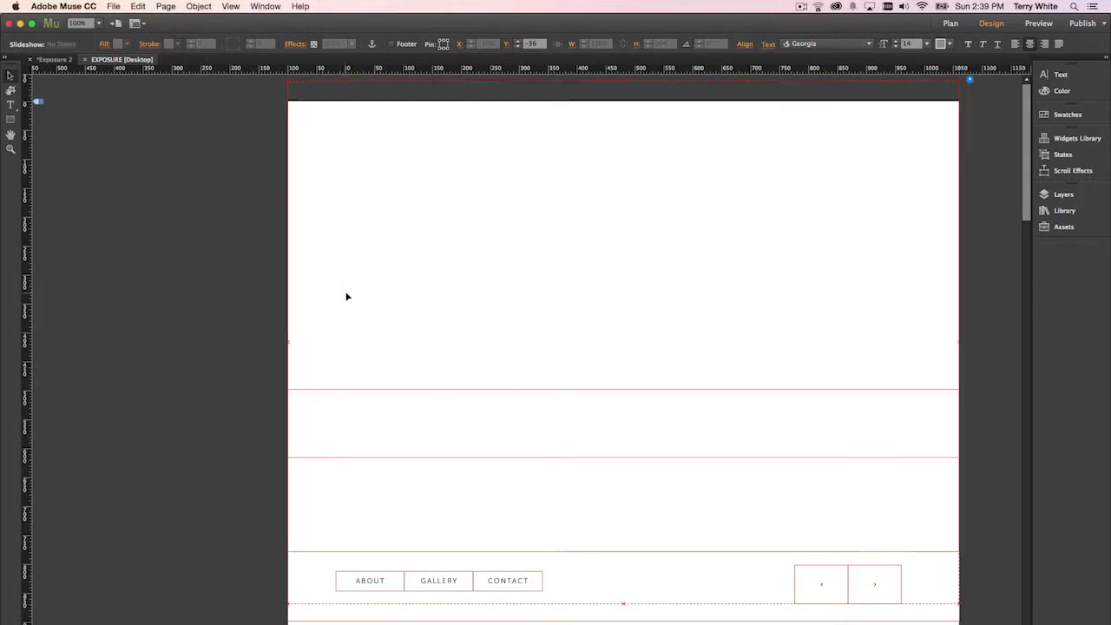
Import the five photos TWP-10.jpg through TWP-14.jpg into the hero slideshow
click(395, 296)
click(969, 80)
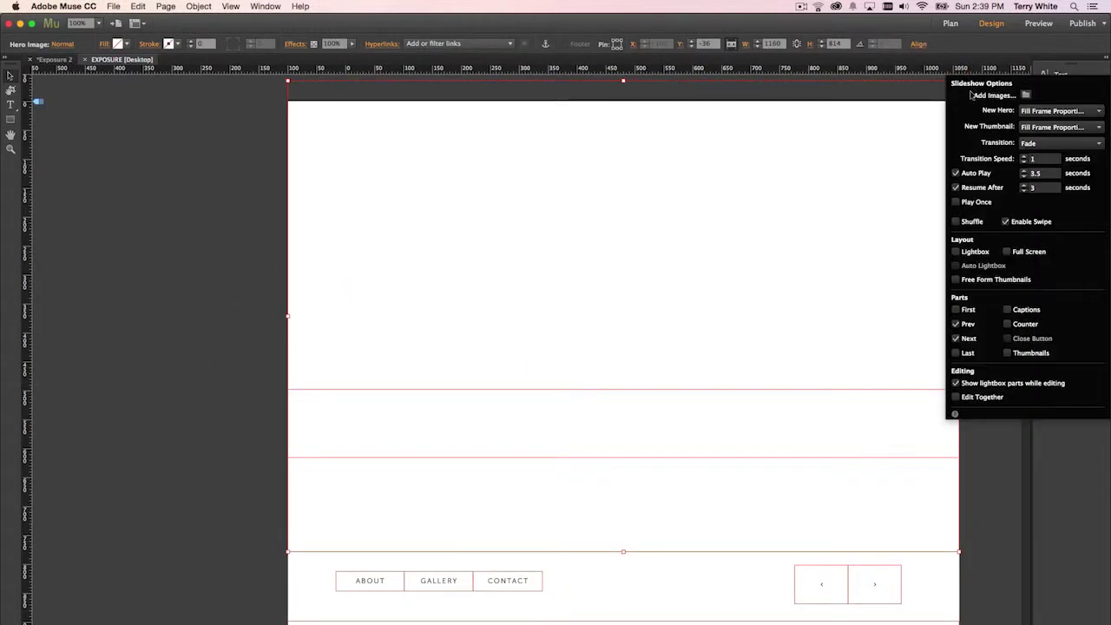
click(1025, 96)
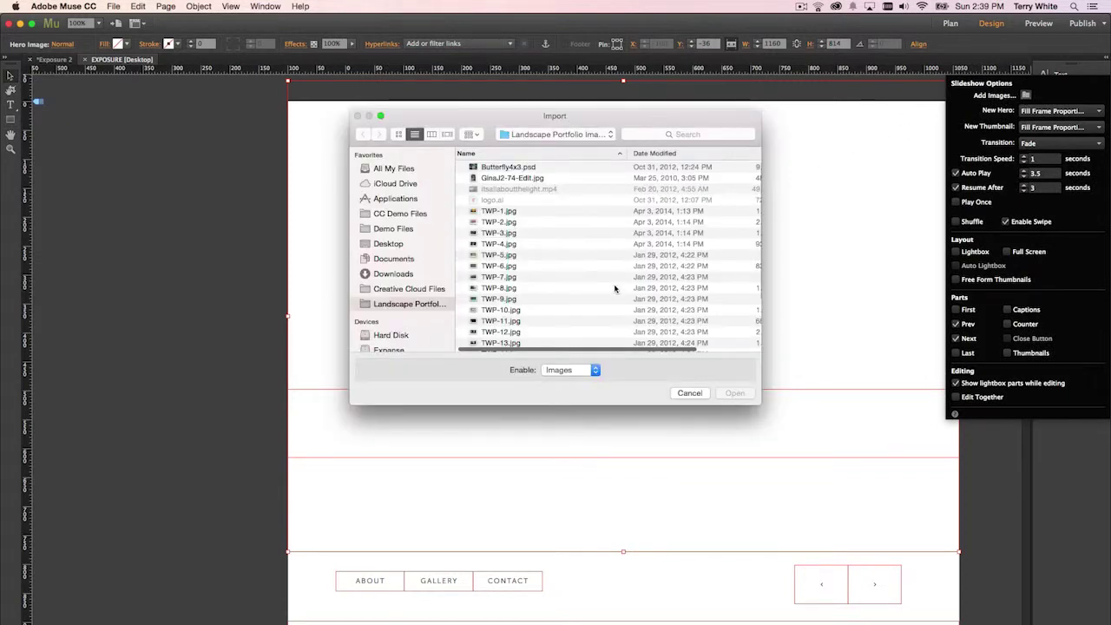
click(516, 313)
scroll(521, 321, down, 2)
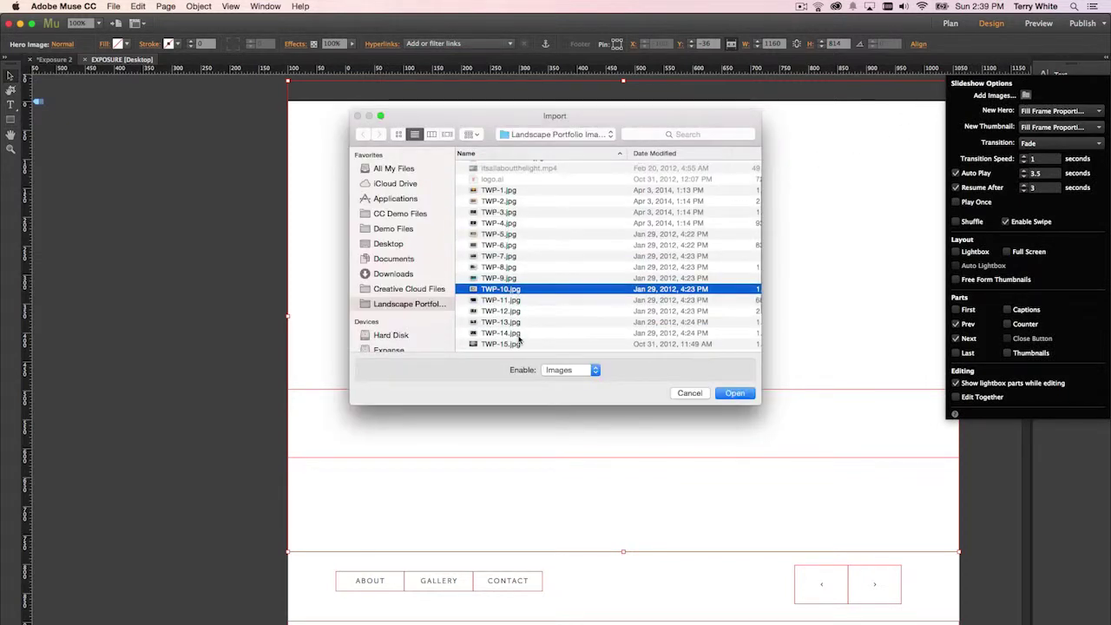
shift+click(608, 333)
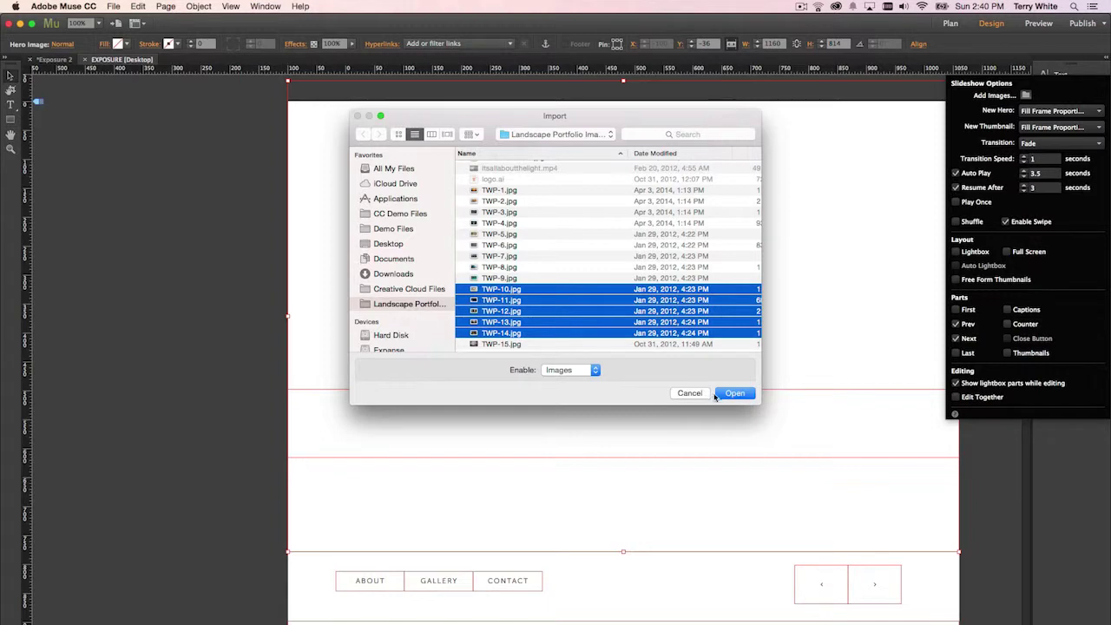
click(513, 337)
key(space)
key(space)
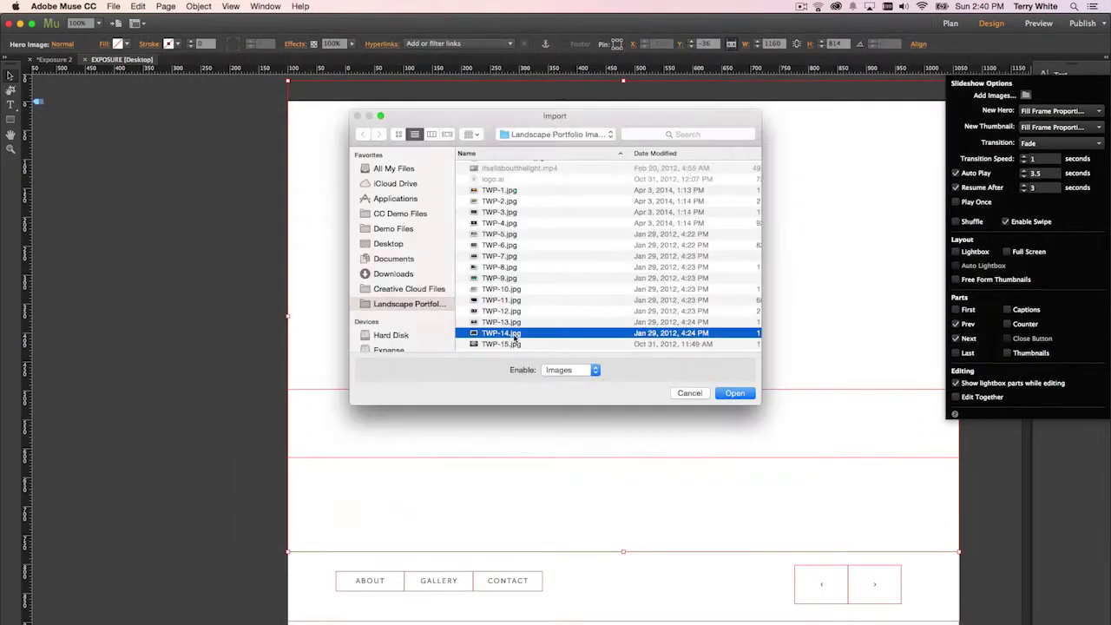
click(487, 291)
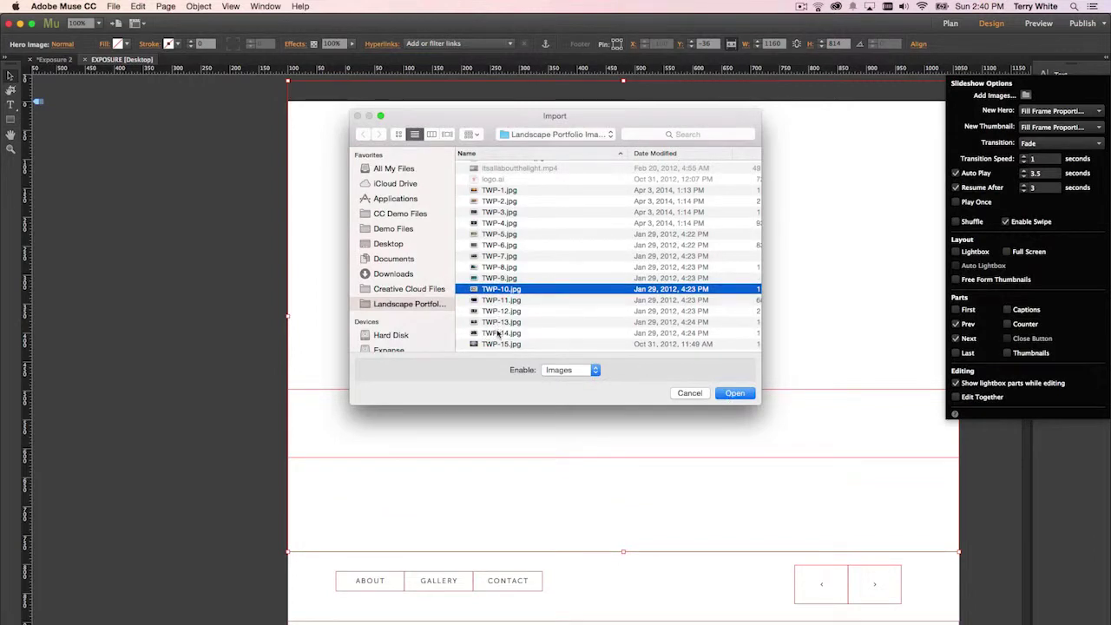
shift+click(500, 333)
click(734, 393)
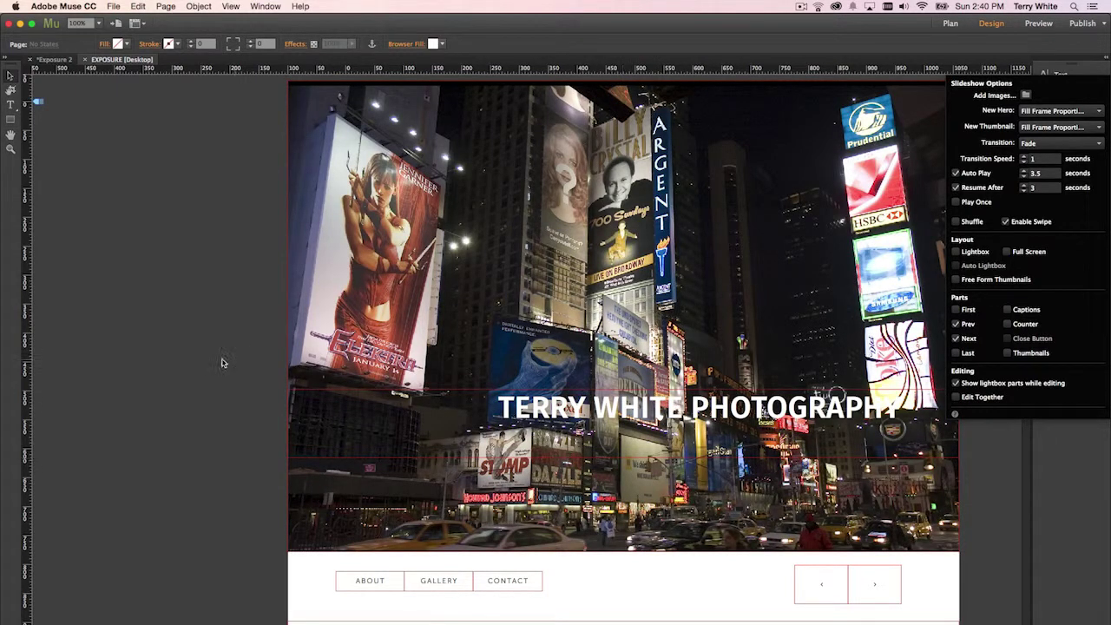
Overwrite the ABOUT subtitle PELLENTESQUE HABITANT with the photography business name
scroll(206, 365, down, 10)
scroll(467, 346, up, 3)
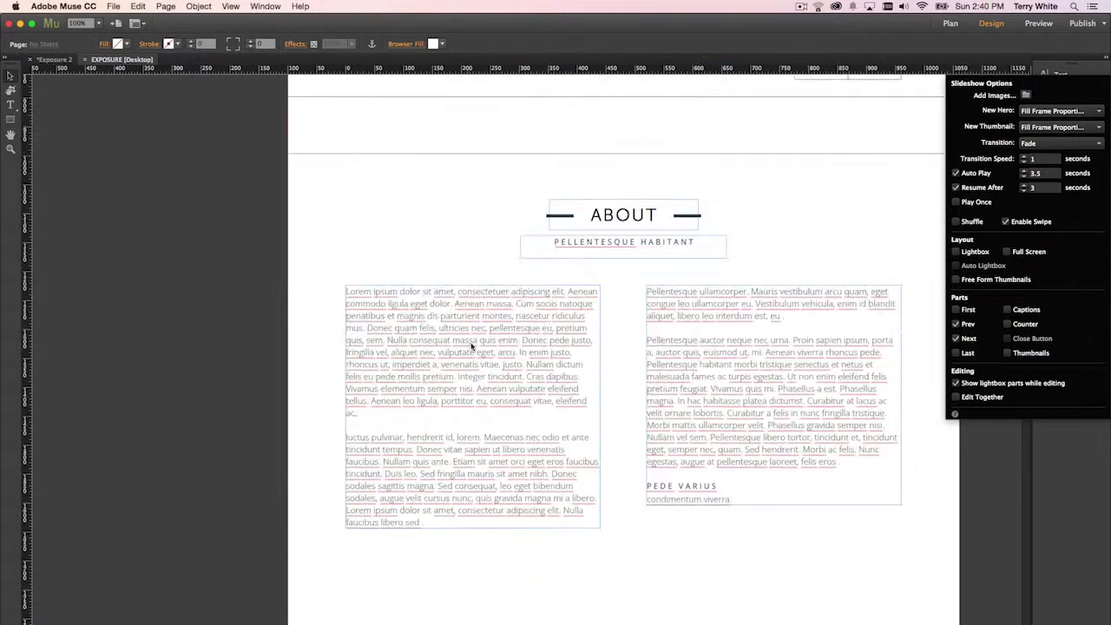
double_click(659, 245)
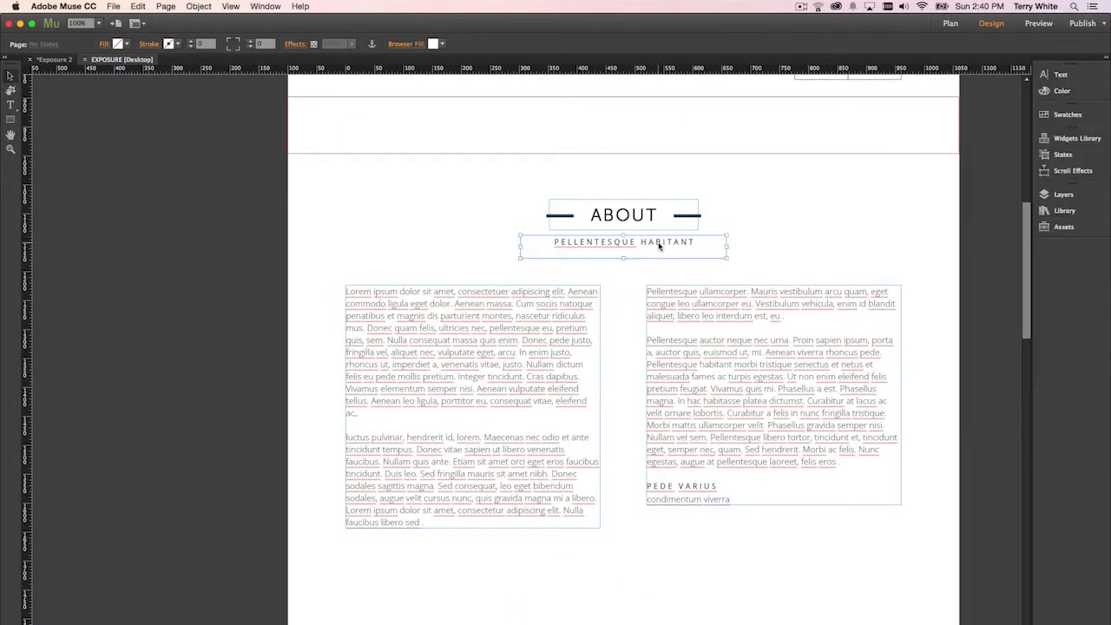
drag(700, 242, 525, 238)
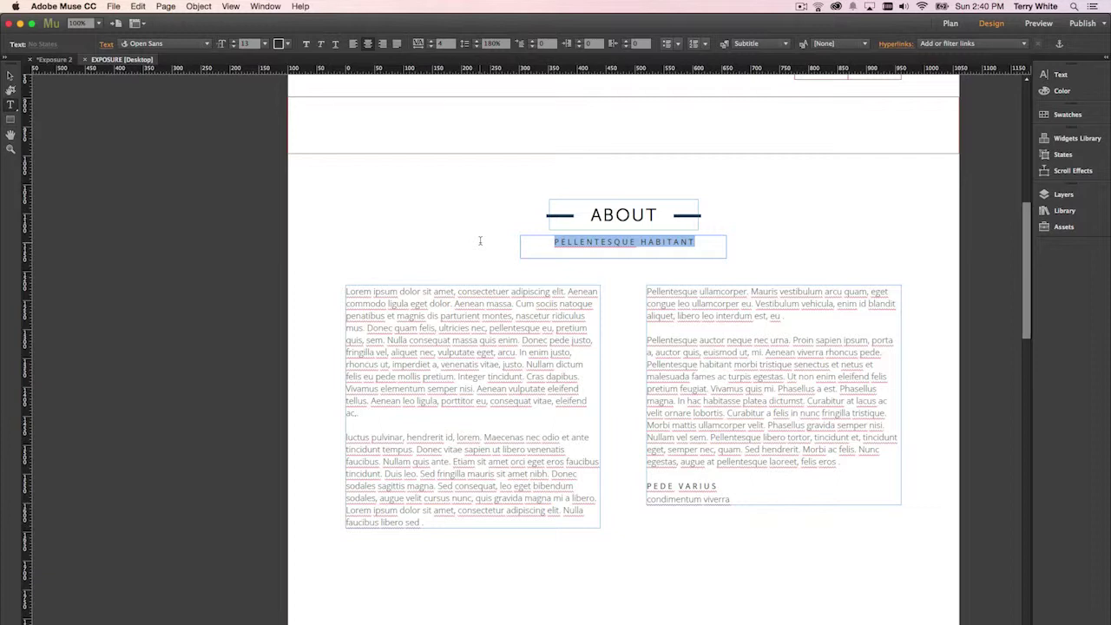
text(TER)
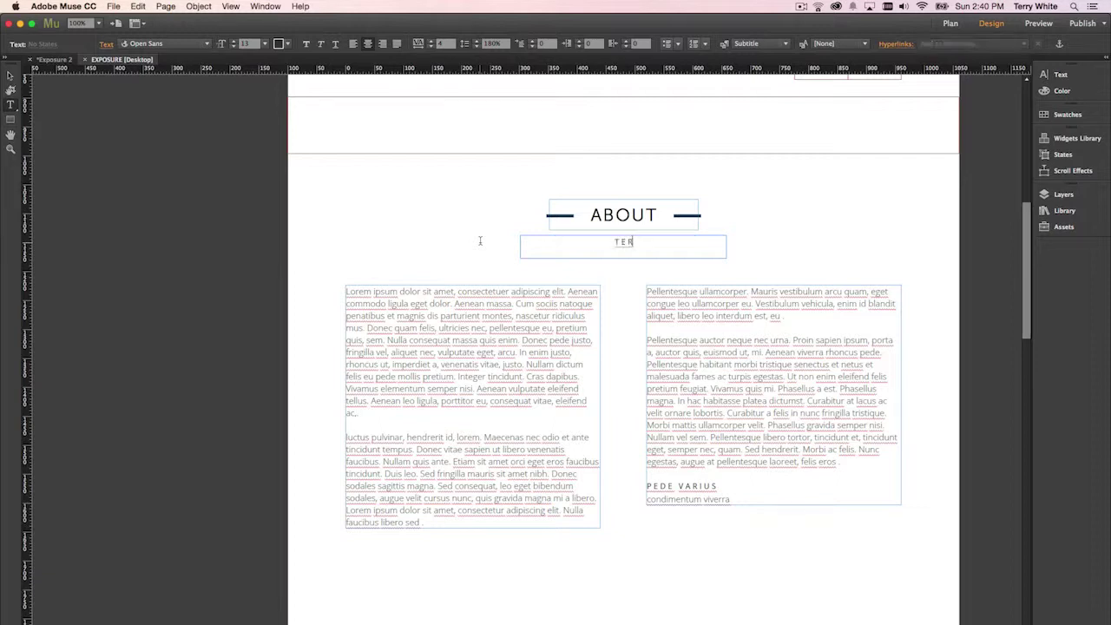
text(RY WHITE PHOTOGRAPHY)
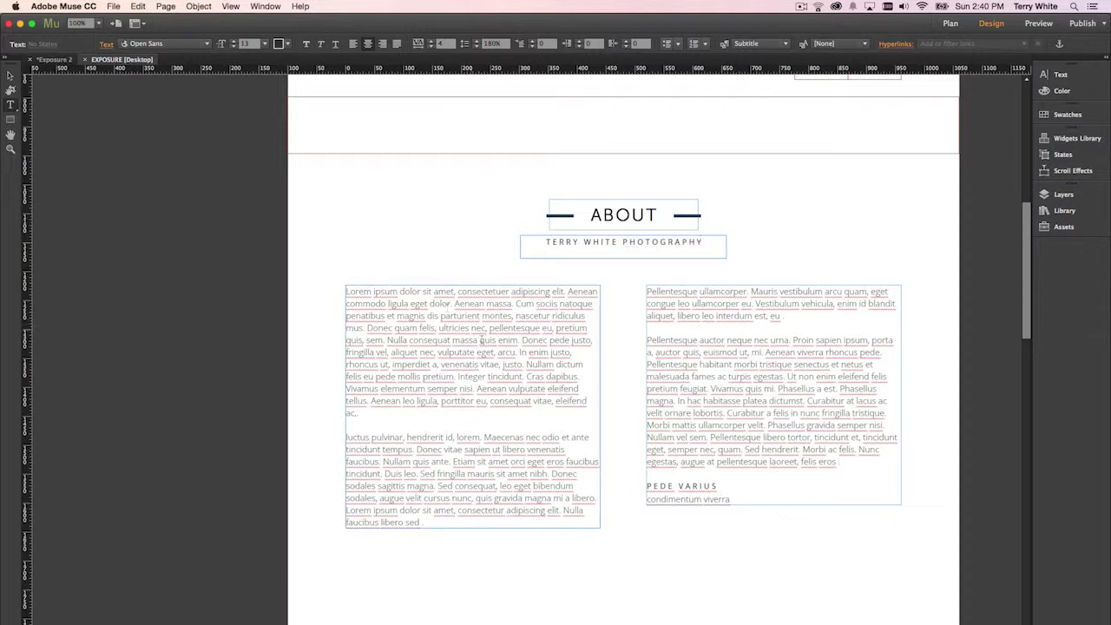
scroll(652, 445, down, 2)
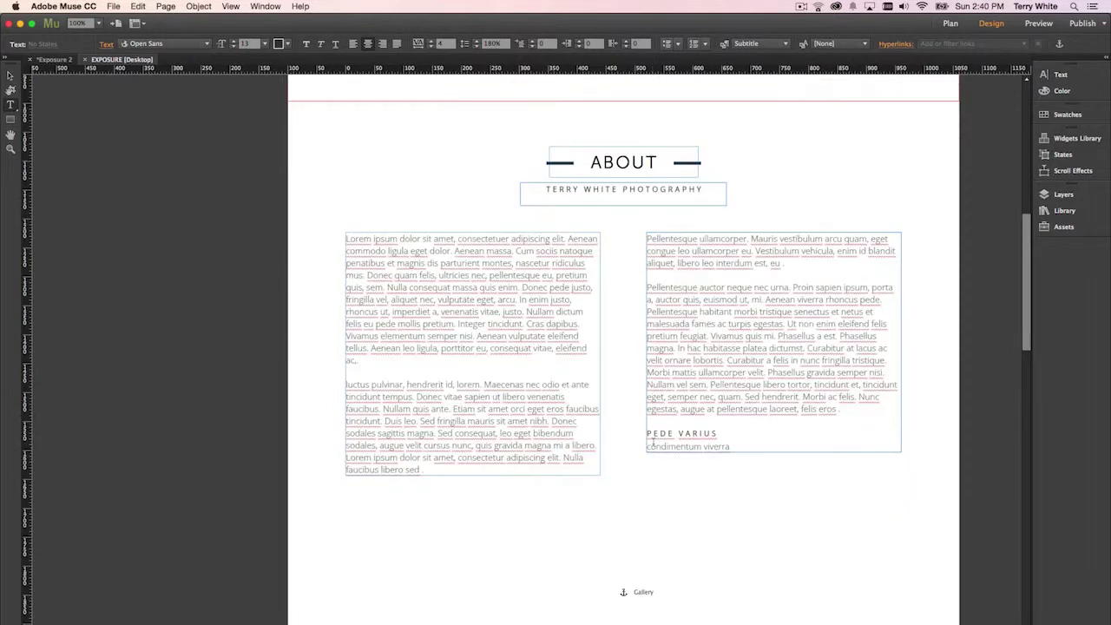
scroll(651, 443, down, 5)
scroll(655, 440, down, 4)
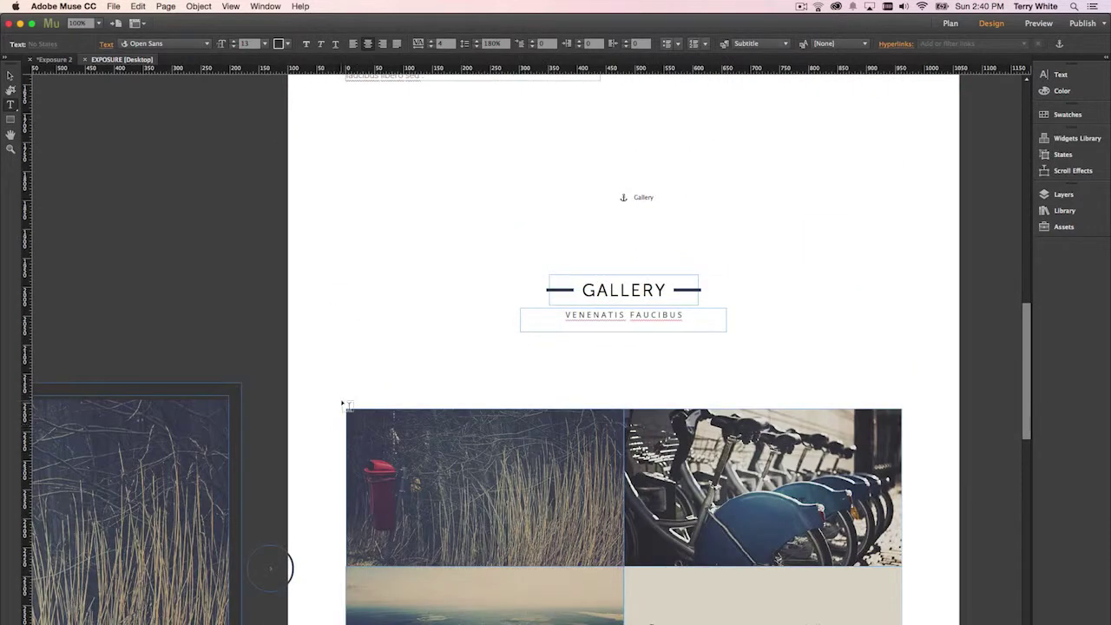
click(10, 77)
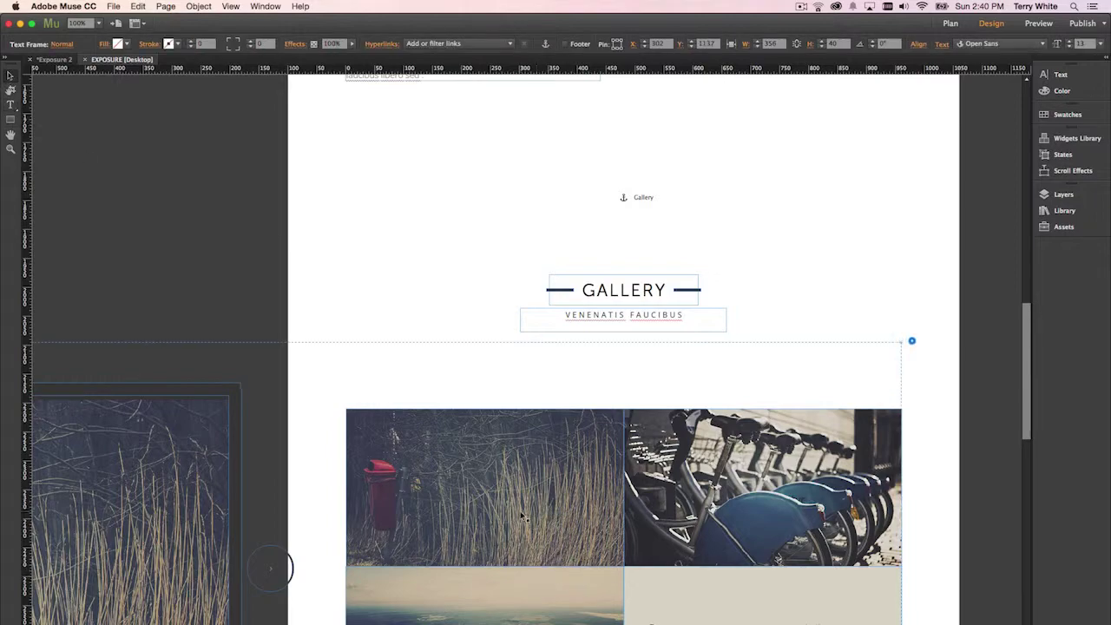
click(557, 505)
scroll(657, 522, down, 1)
scroll(657, 523, down, 5)
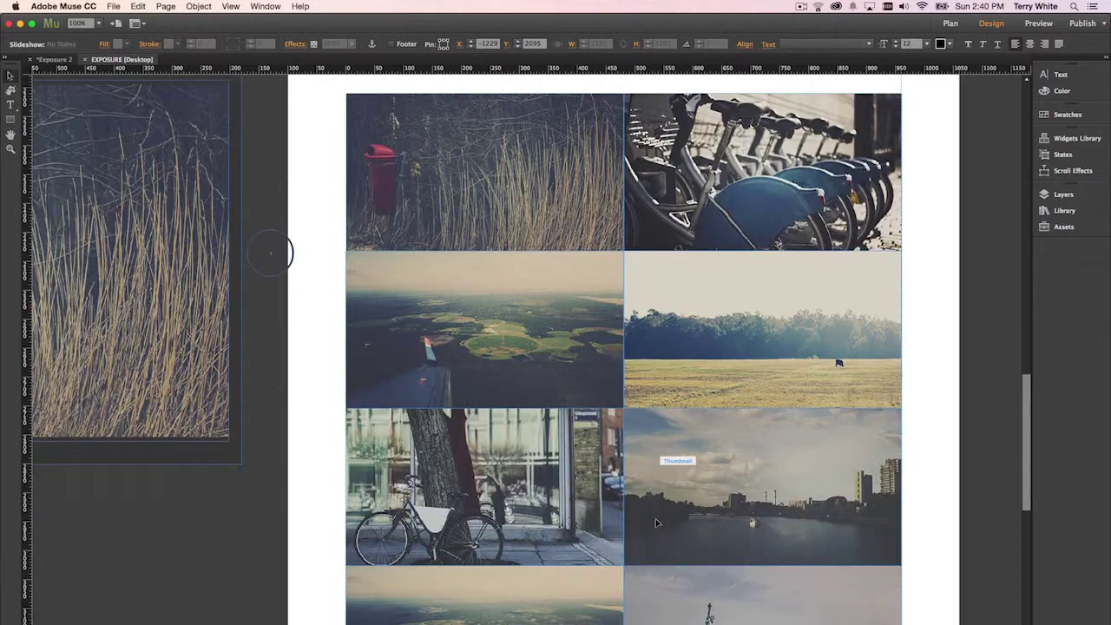
scroll(657, 523, down, 6)
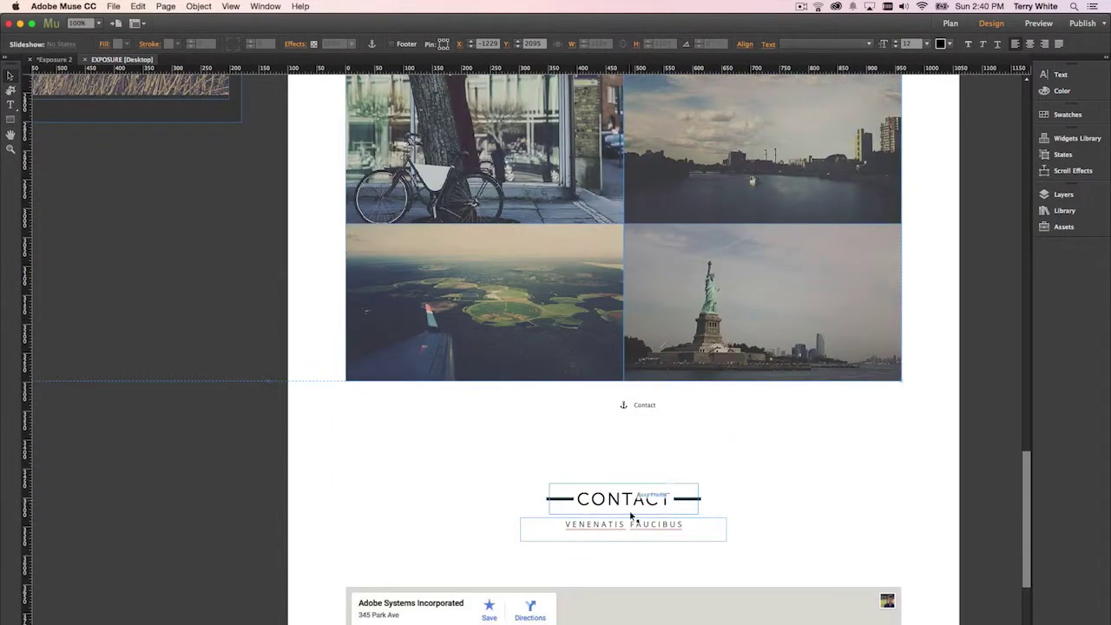
scroll(567, 577, down, 4)
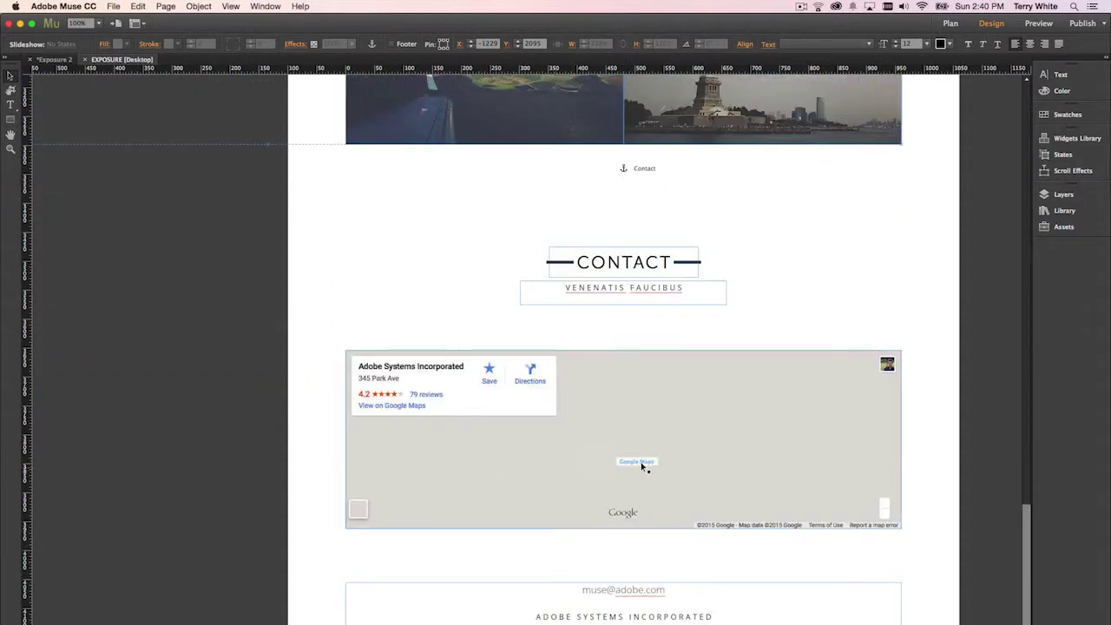
click(829, 407)
click(913, 349)
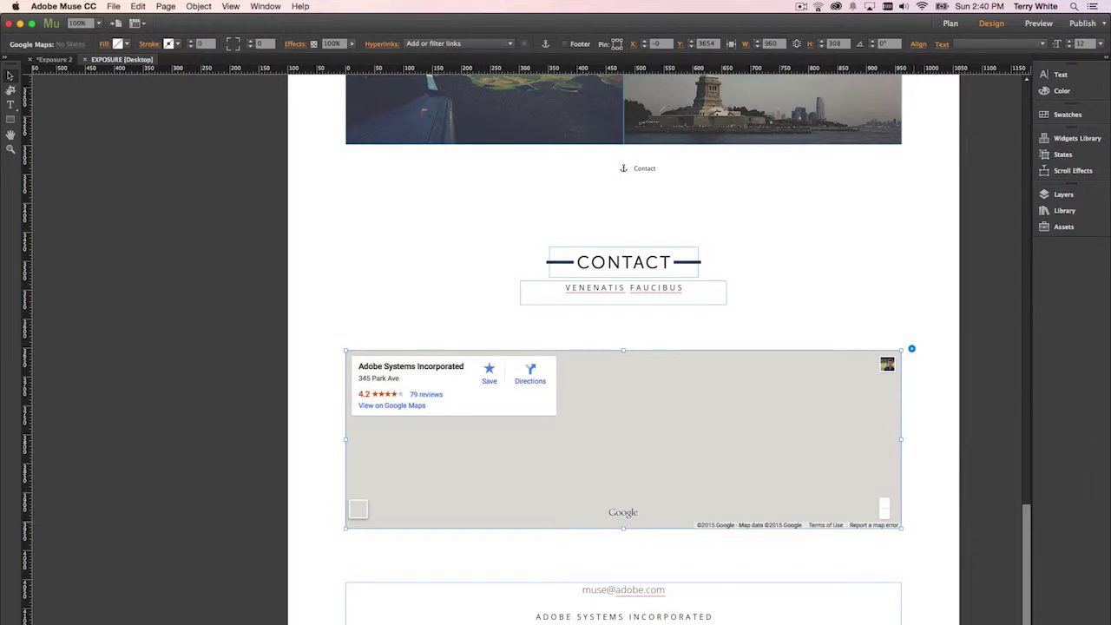
key(Escape)
scroll(608, 573, down, 2)
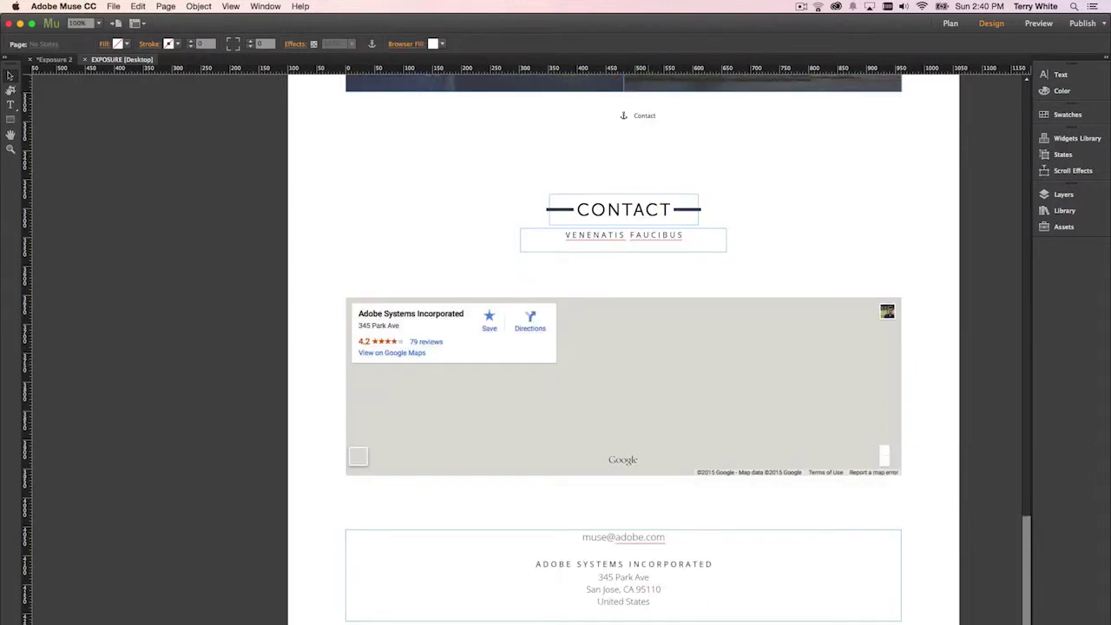
click(611, 576)
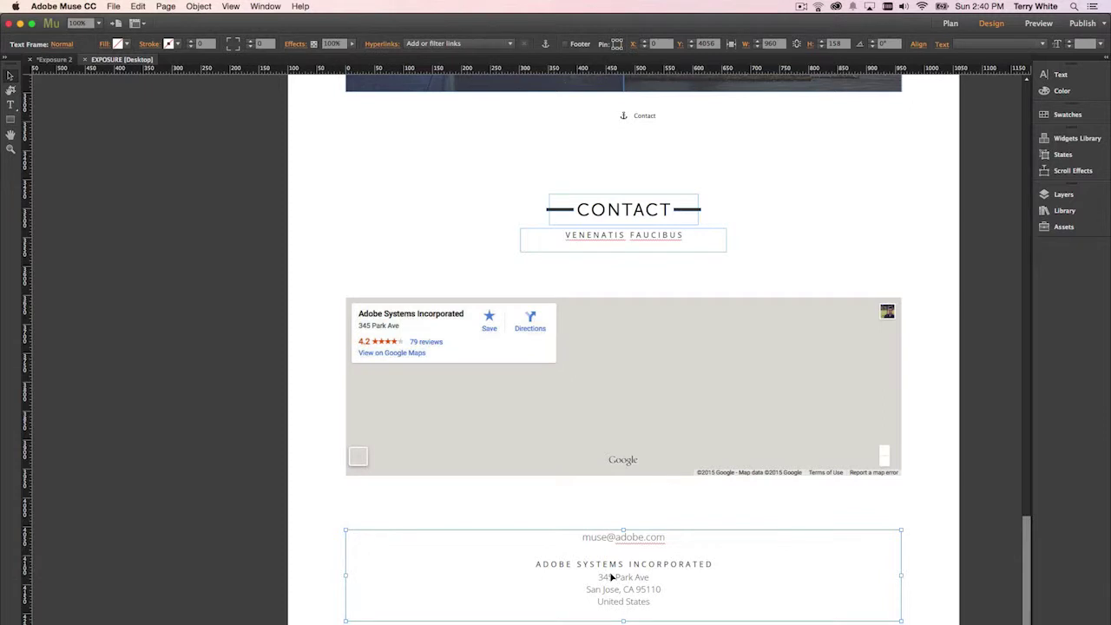
key(Delete)
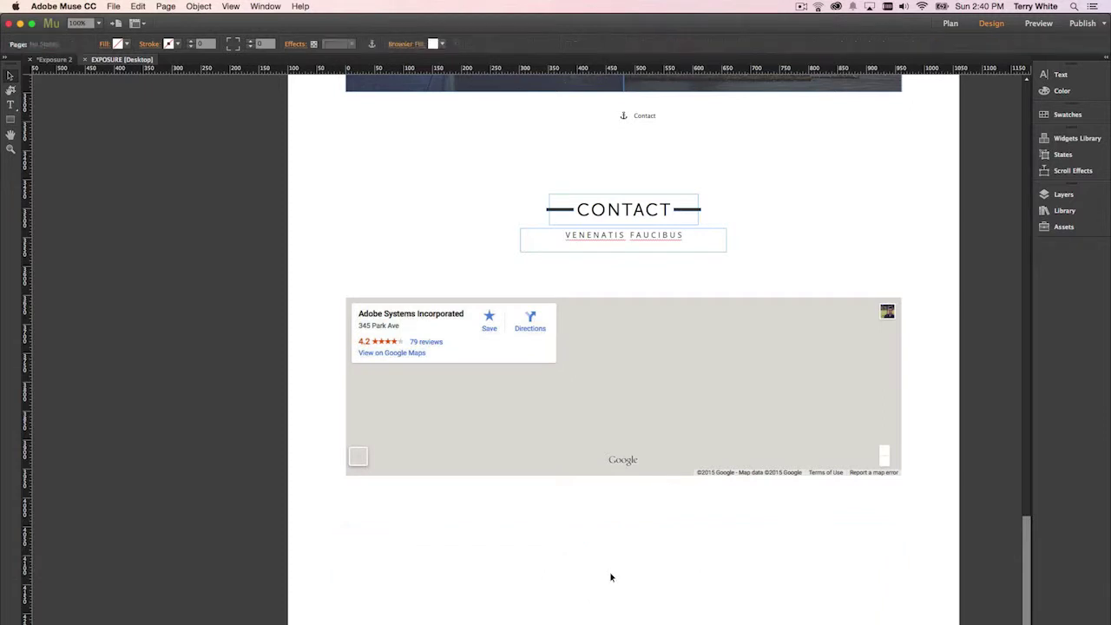
key(super+z)
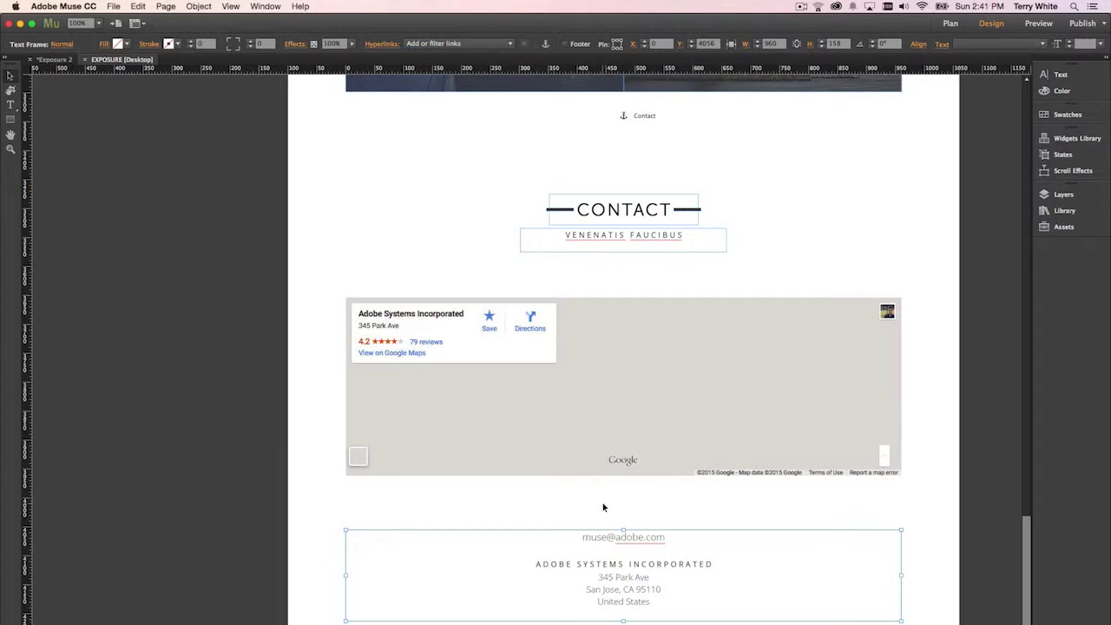
scroll(605, 508, up, 20)
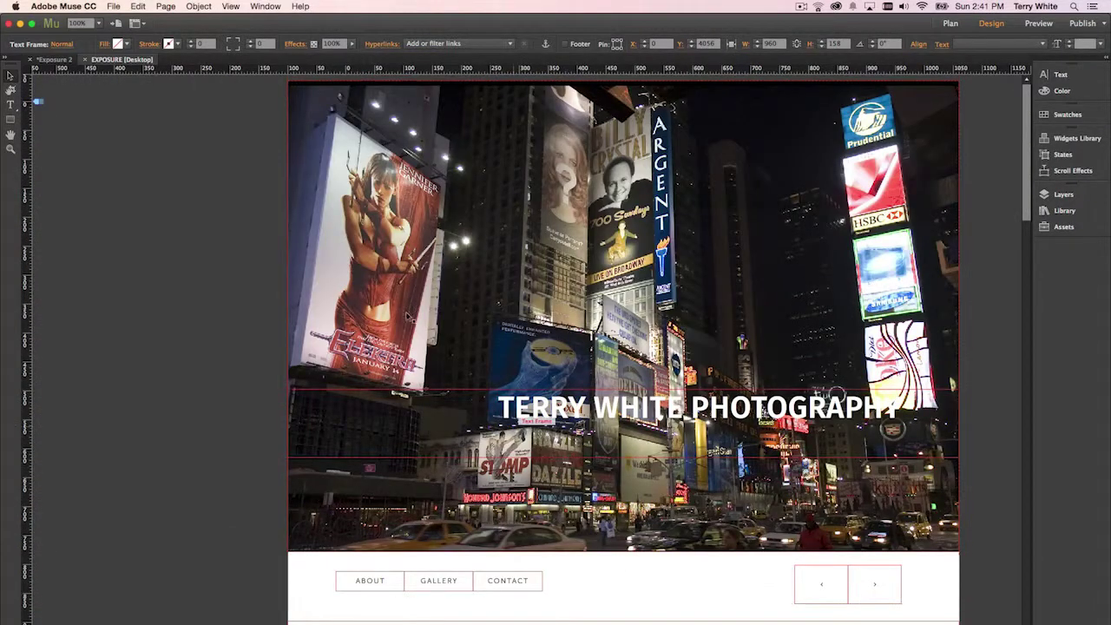
Run Preview Page in Browser from the File menu
click(113, 7)
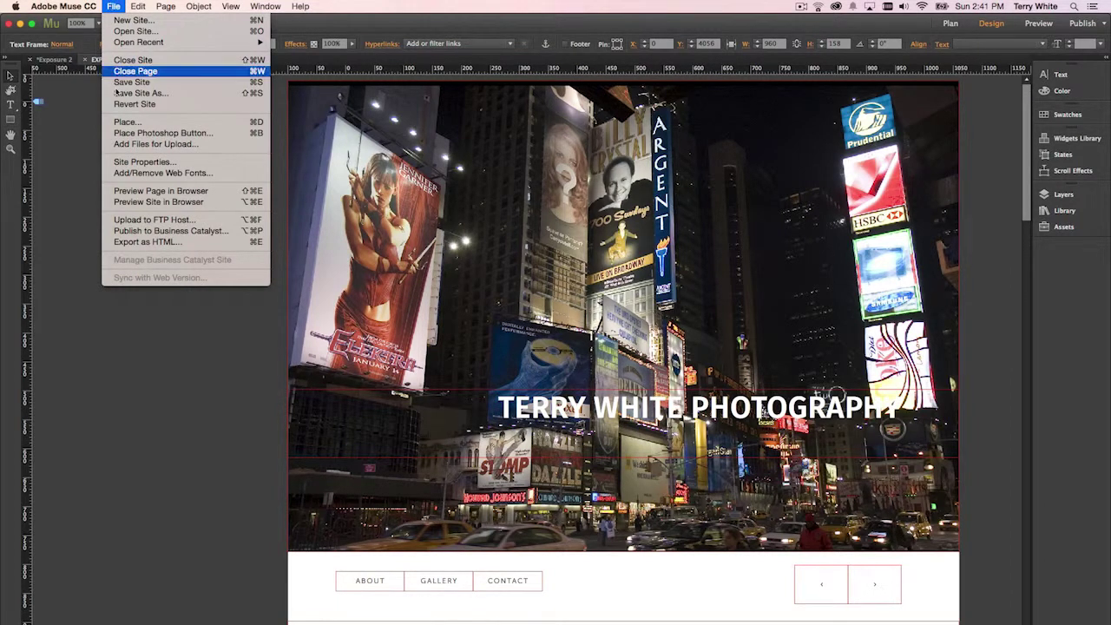
click(128, 191)
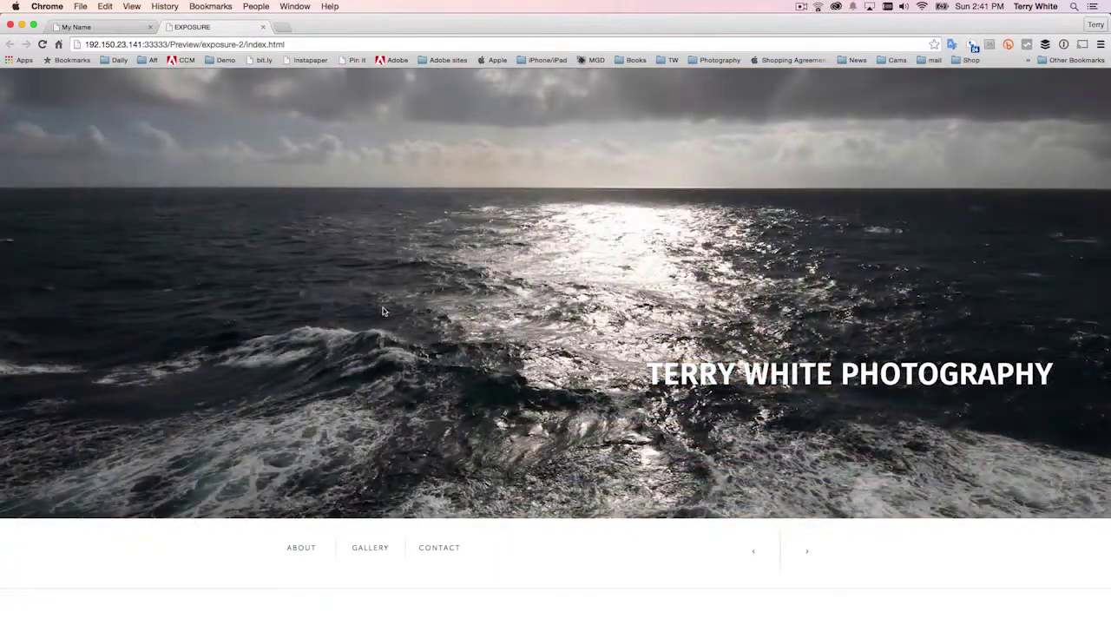
Scroll the Chrome preview down to the About section, then return to Muse
scroll(385, 311, down, 2)
scroll(384, 311, down, 7)
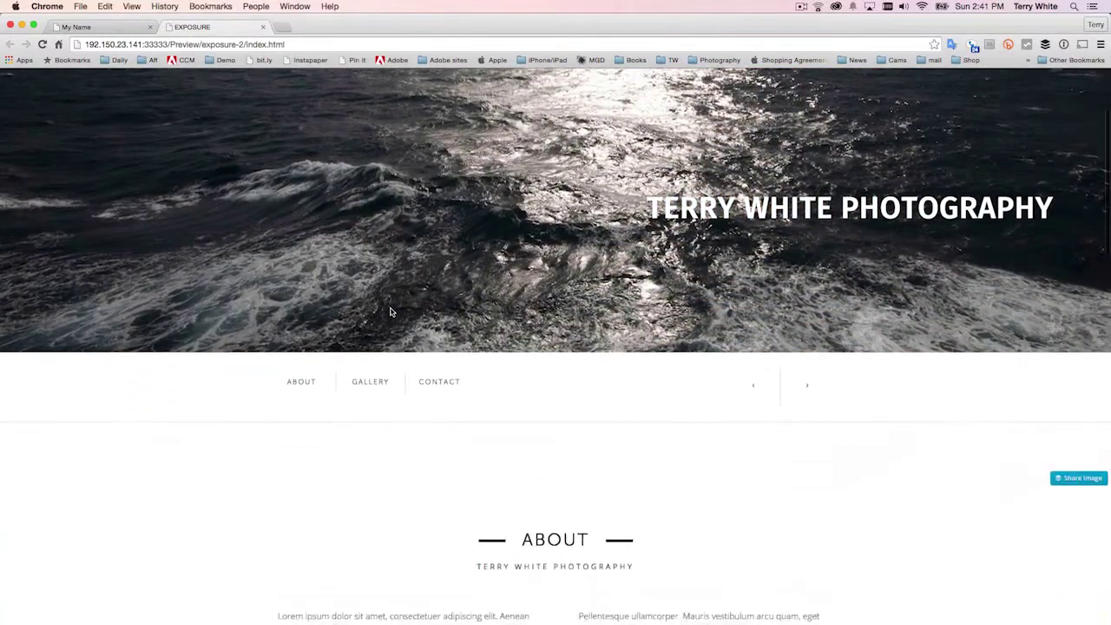
scroll(543, 416, down, 5)
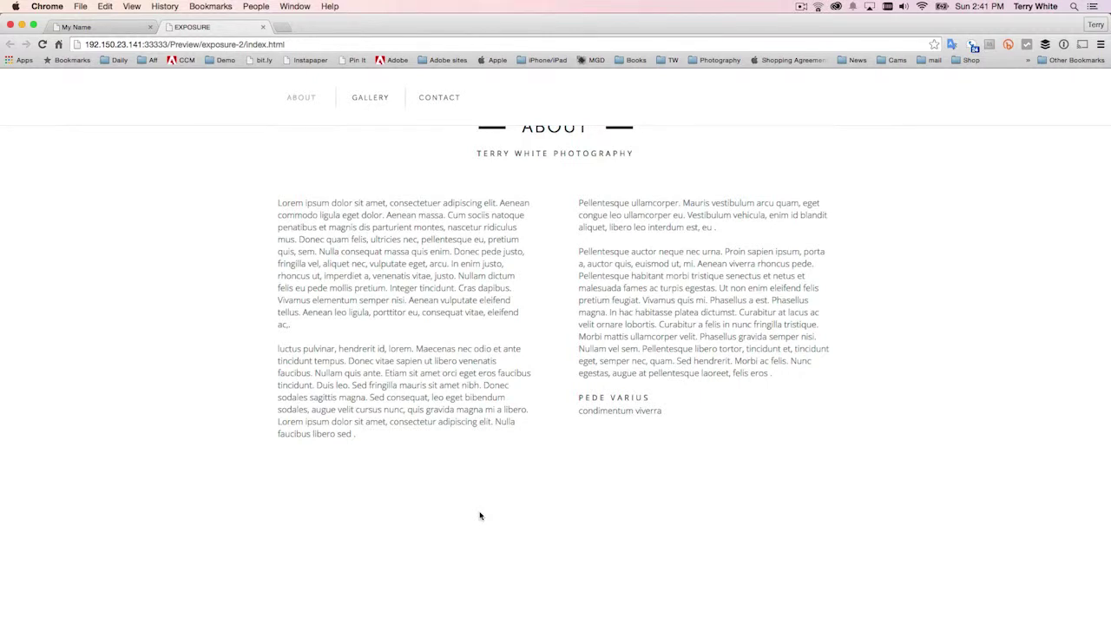
key(super+Tab)
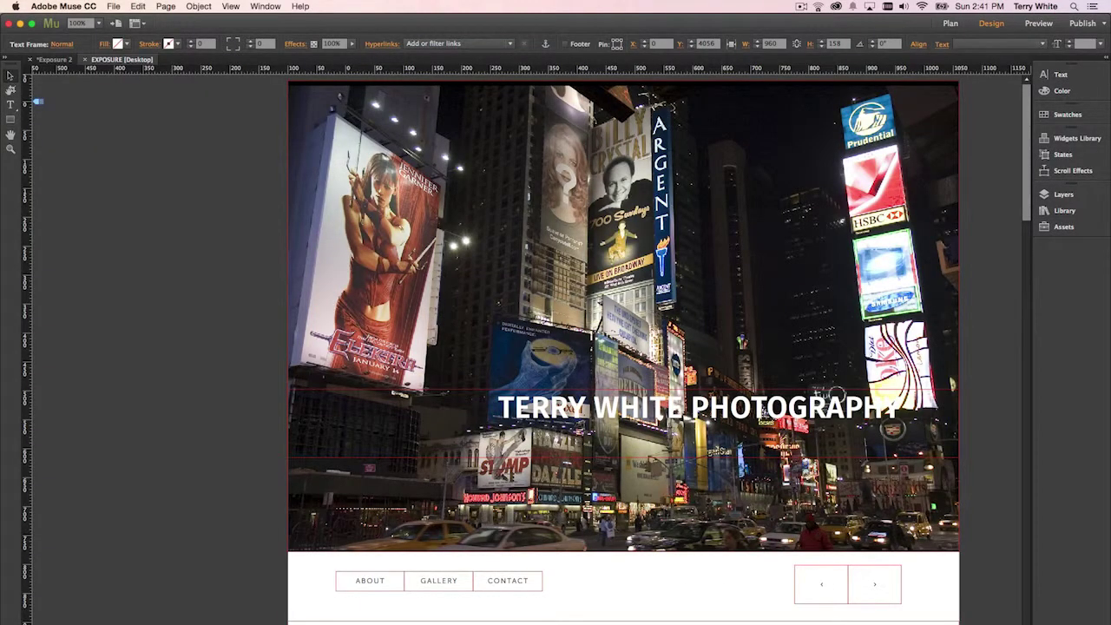
Bring up the File menu with its Export as HTML and publishing options
click(116, 9)
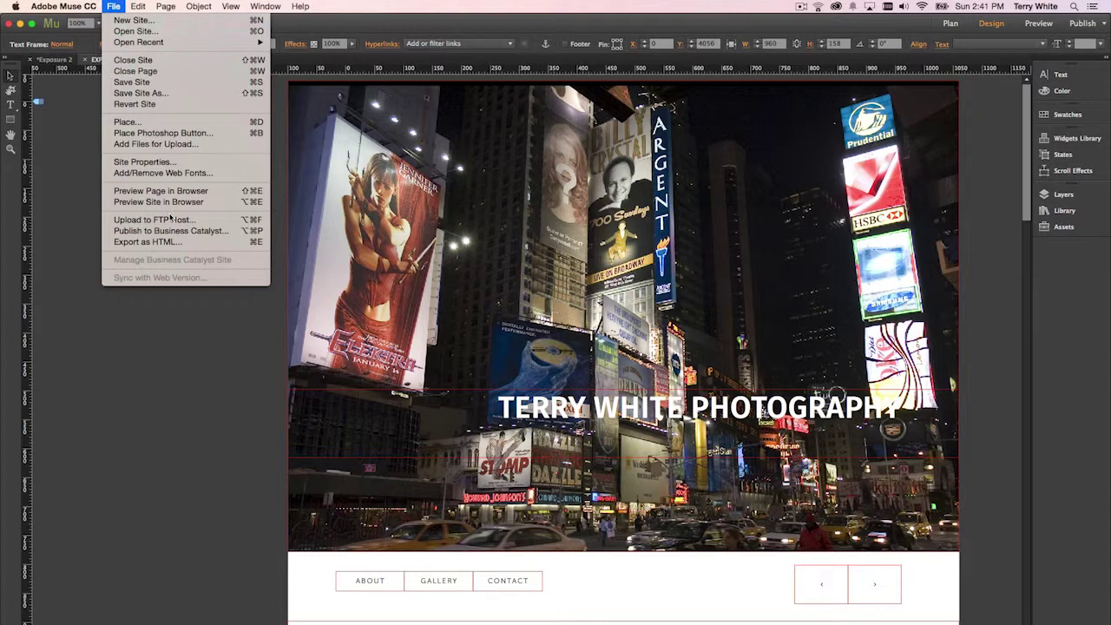